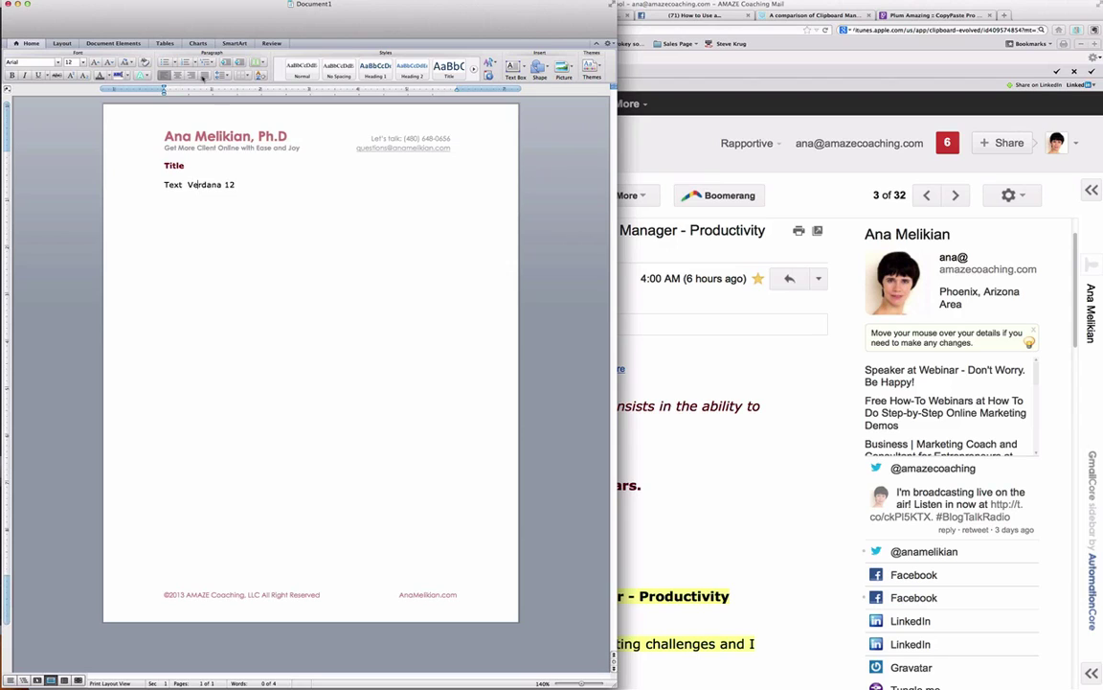
Replace the line "Text Verdana 12" with the clip "How to Use a Clipboard Manager - Productivity Tool" from the Clip History.
drag(151, 10, 420, 21)
drag(500, 196, 415, 198)
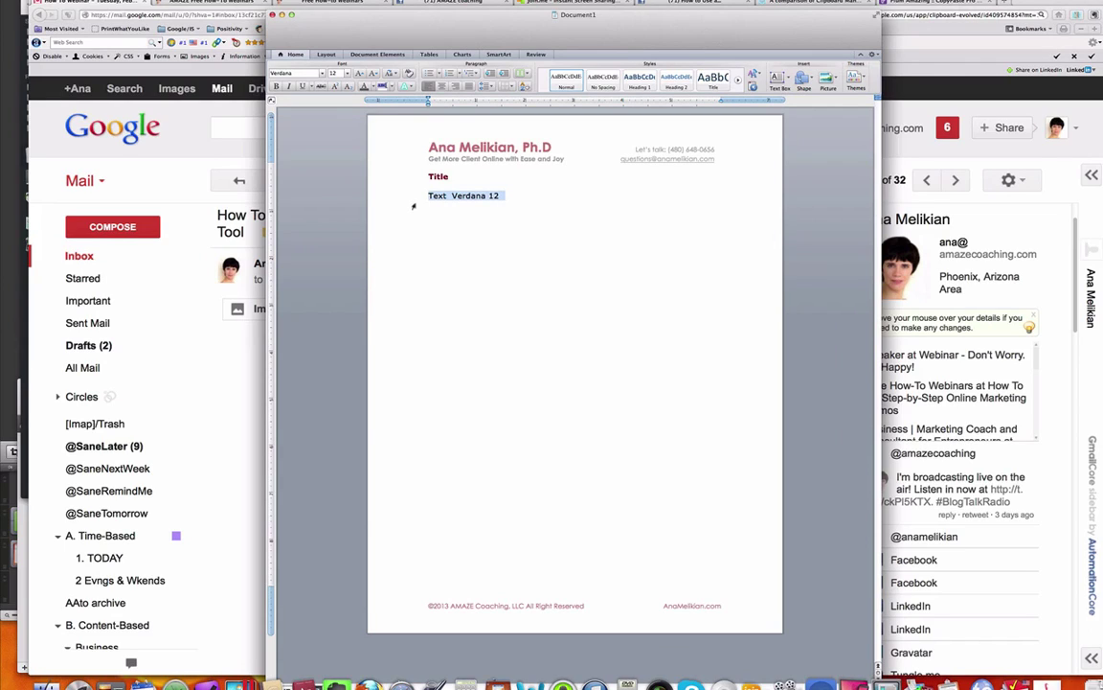
key(super+shift+v)
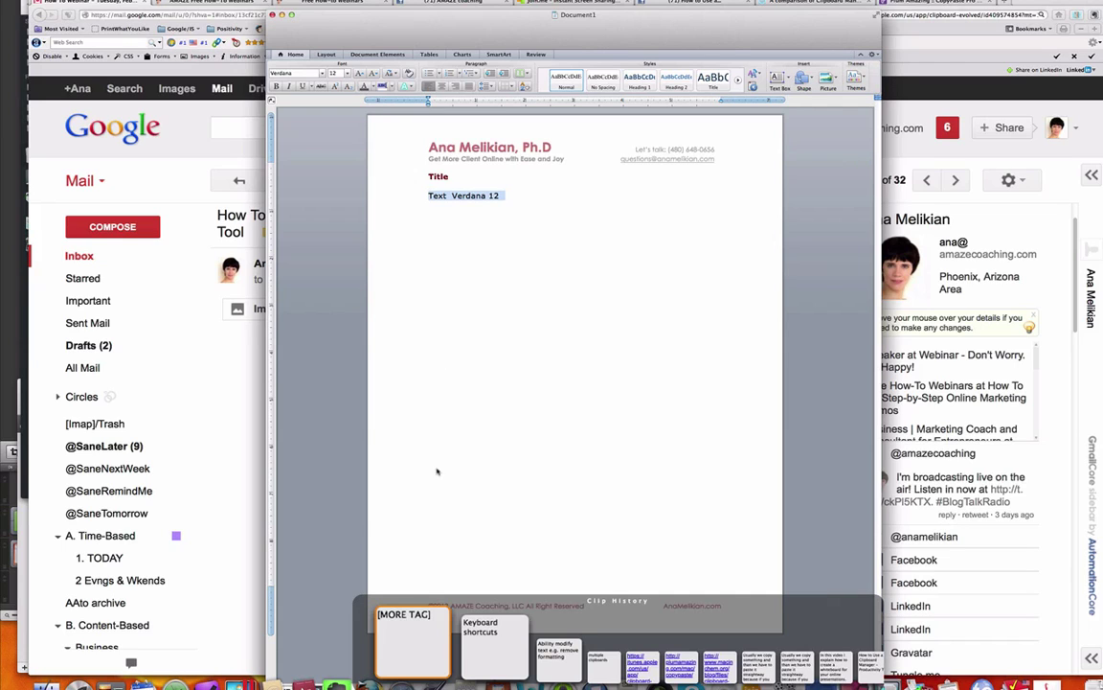
scroll(402, 635, down, 6)
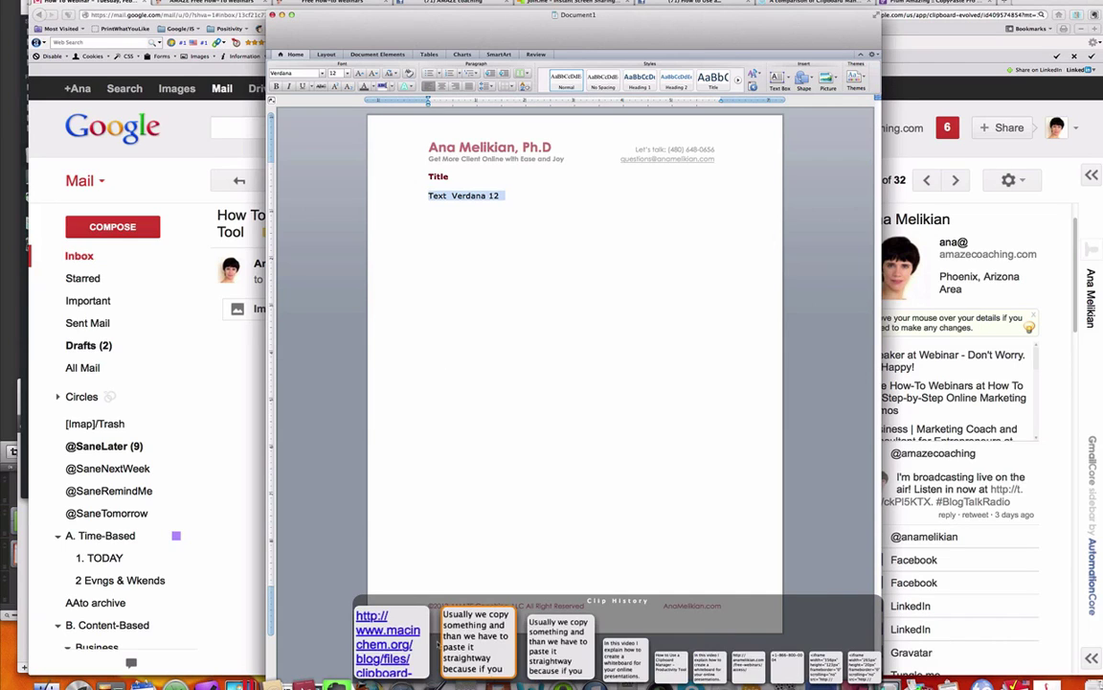
scroll(427, 643, up, 5)
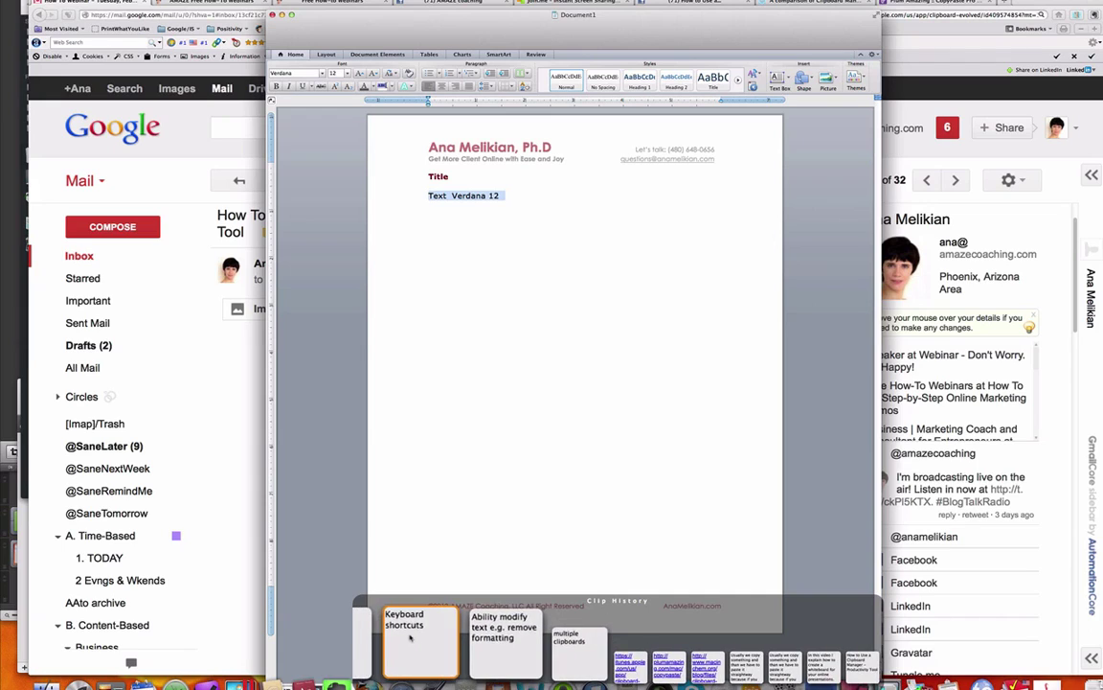
scroll(407, 649, down, 3)
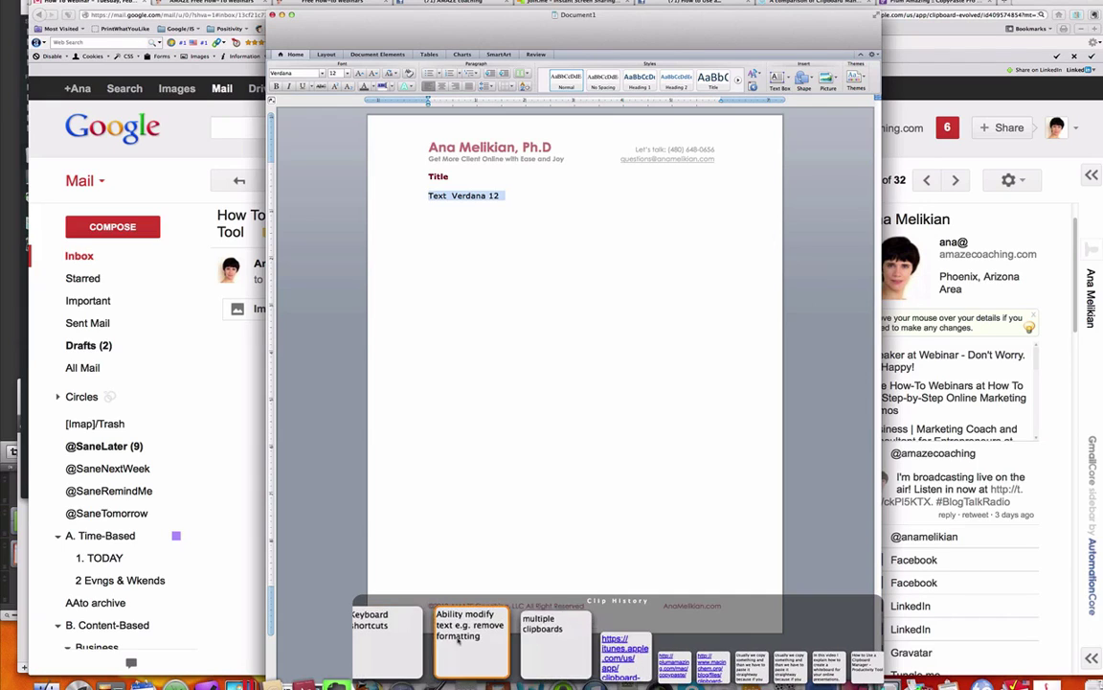
scroll(554, 659, up, 4)
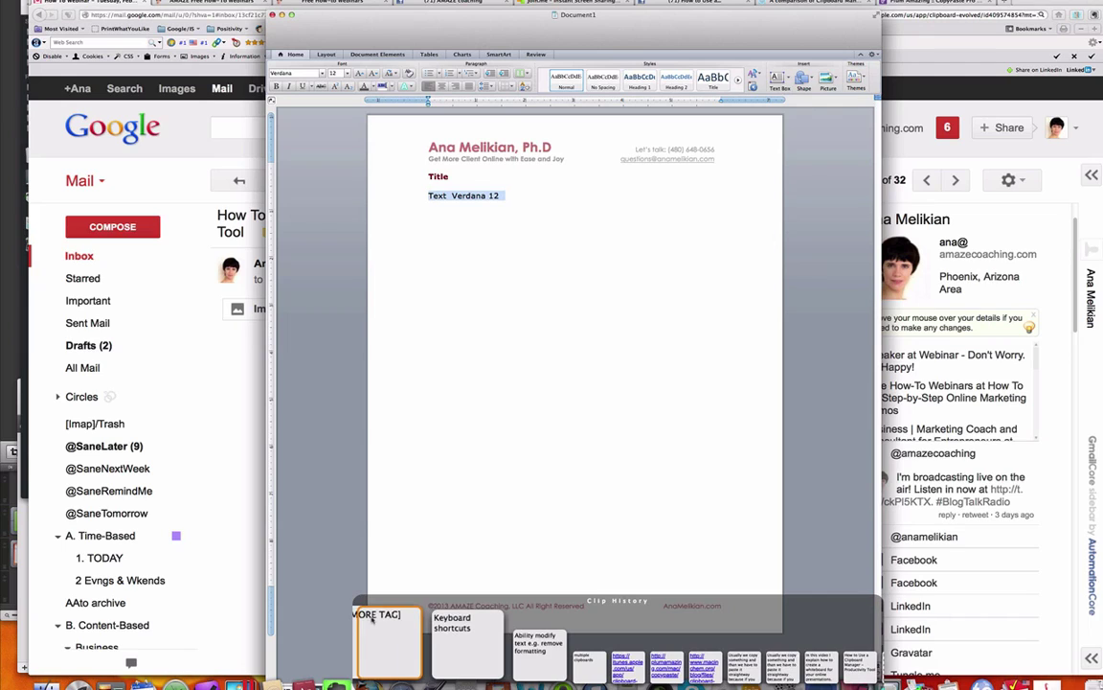
scroll(429, 633, down, 1)
scroll(429, 633, down, 2)
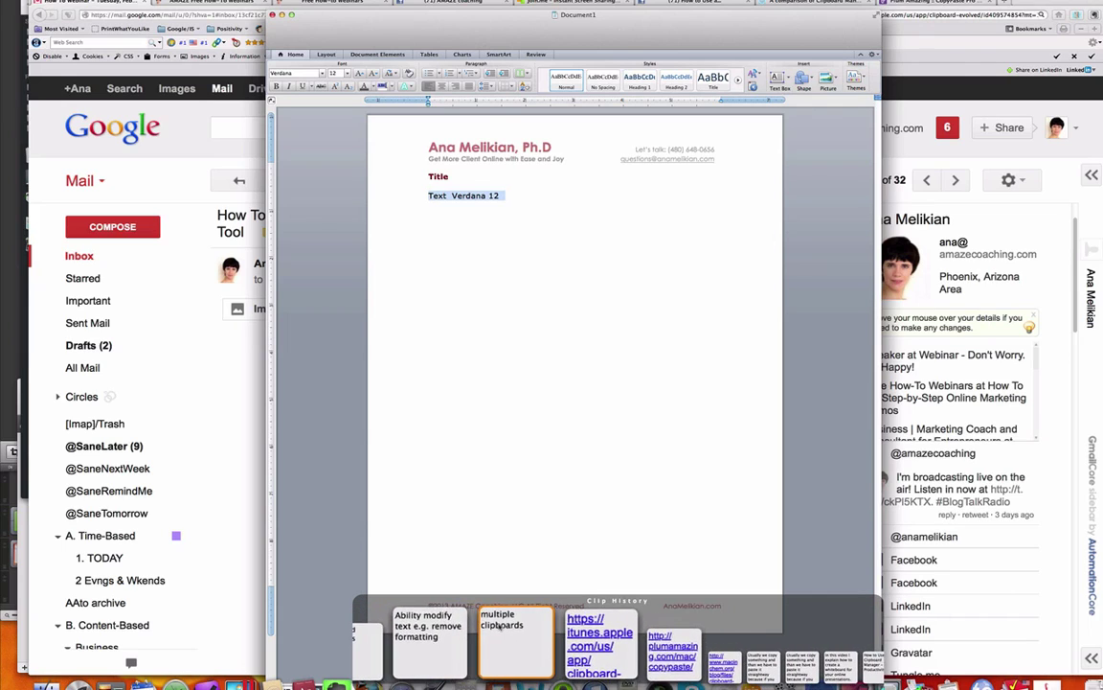
scroll(533, 645, down, 2)
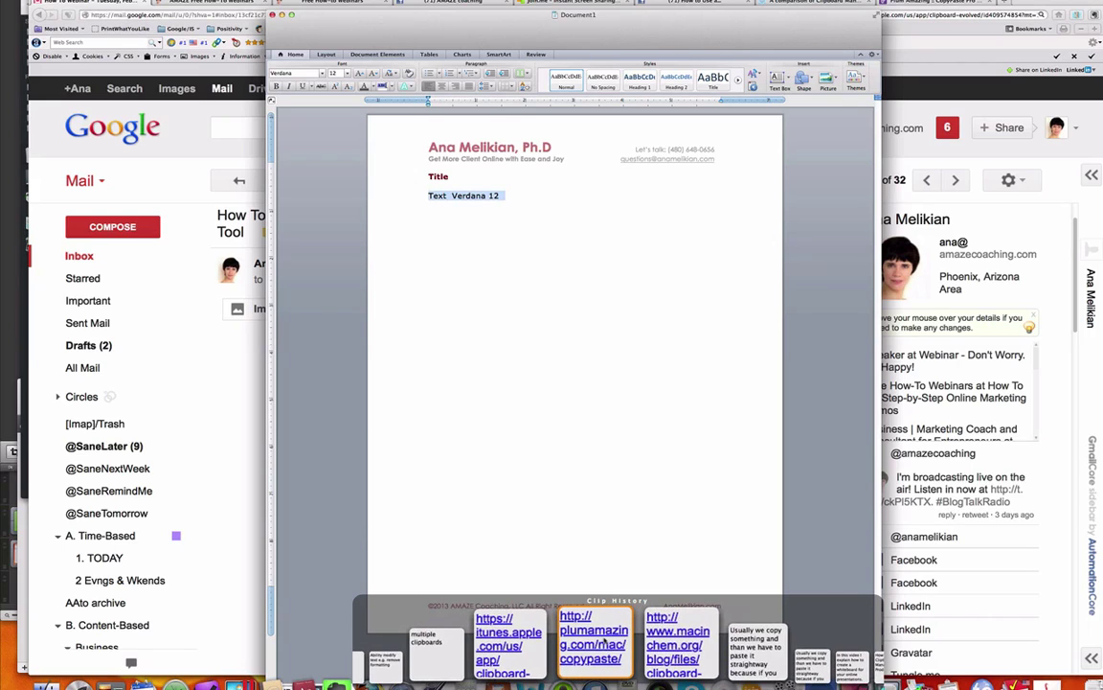
scroll(602, 641, down, 2)
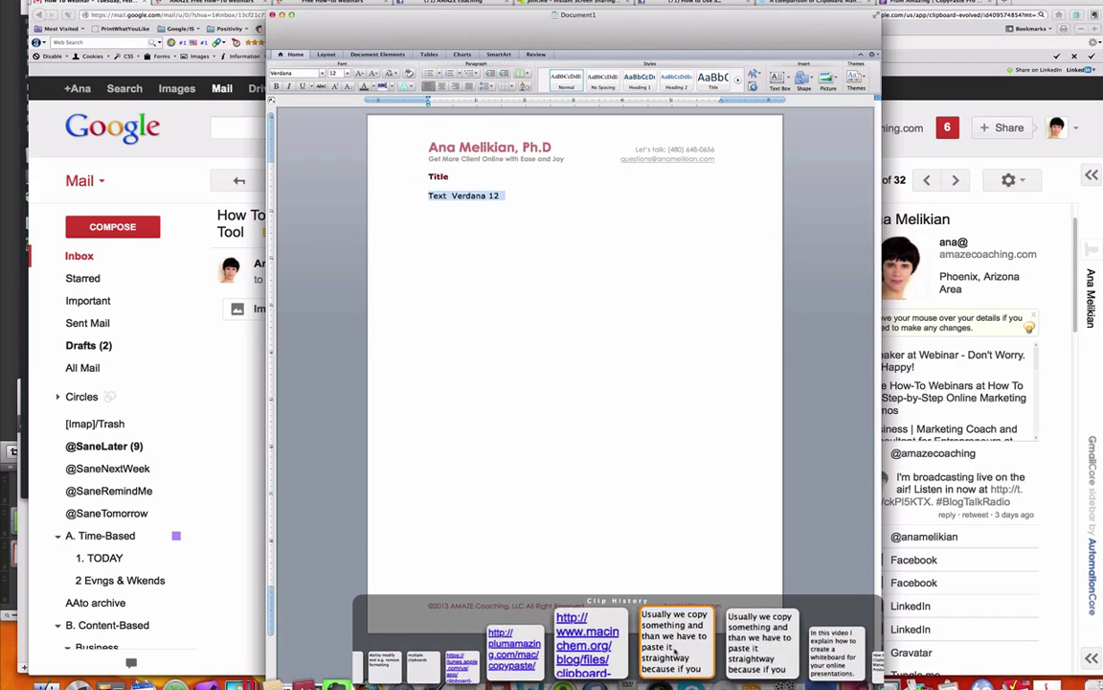
scroll(676, 651, down, 3)
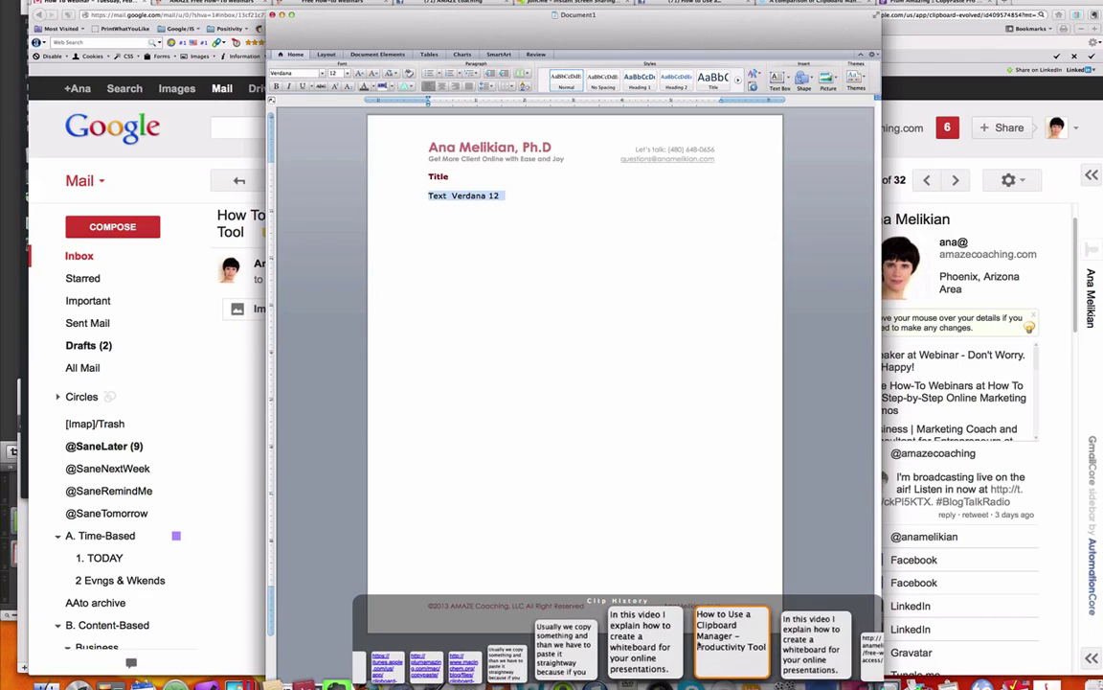
click(717, 646)
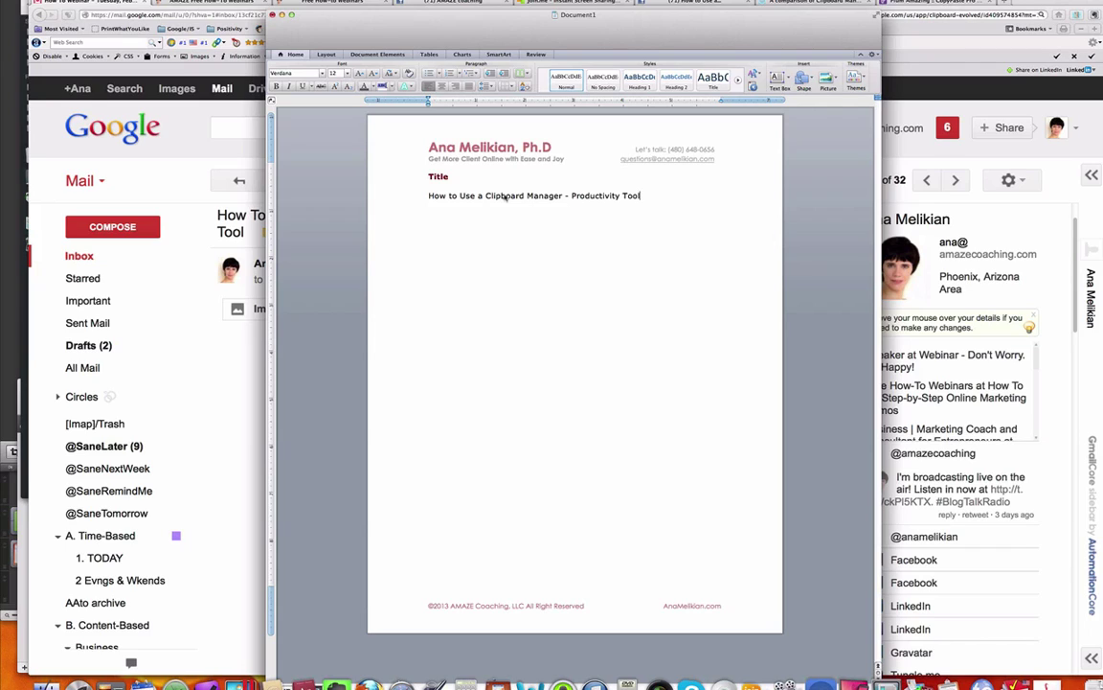
Browse the stored clips in the Clip History browser and in CopyPaste Pro's full clip list without pasting any.
key(super+shift+v)
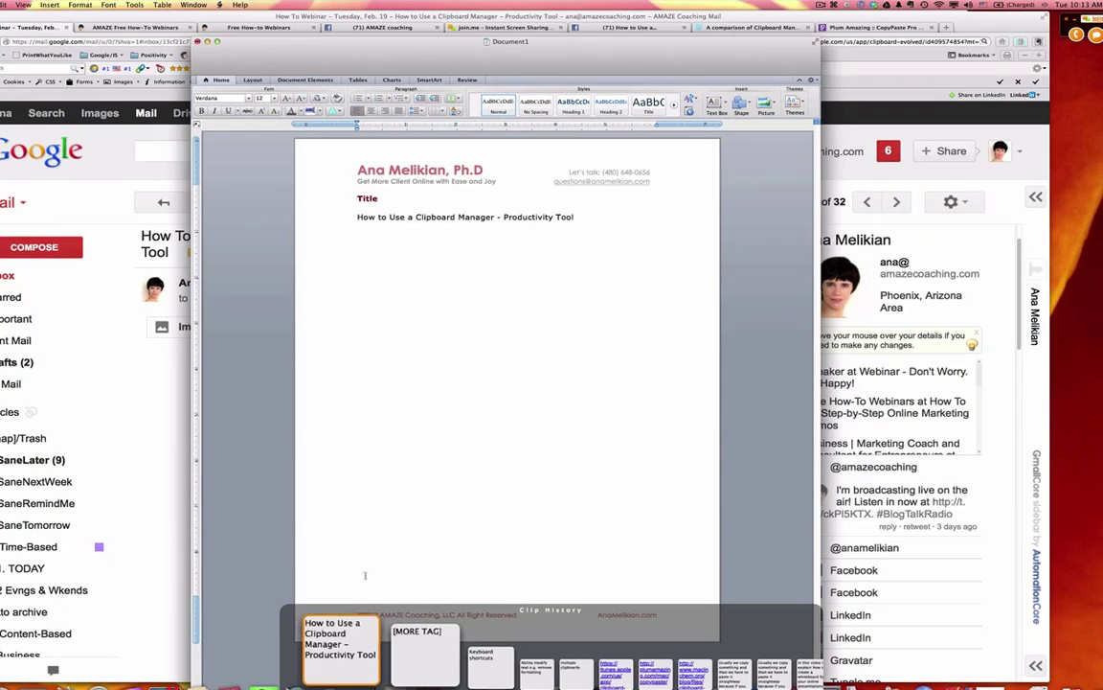
key(Right)
key(Right)
key(Right)
key(Right)
key(Right)
key(Escape)
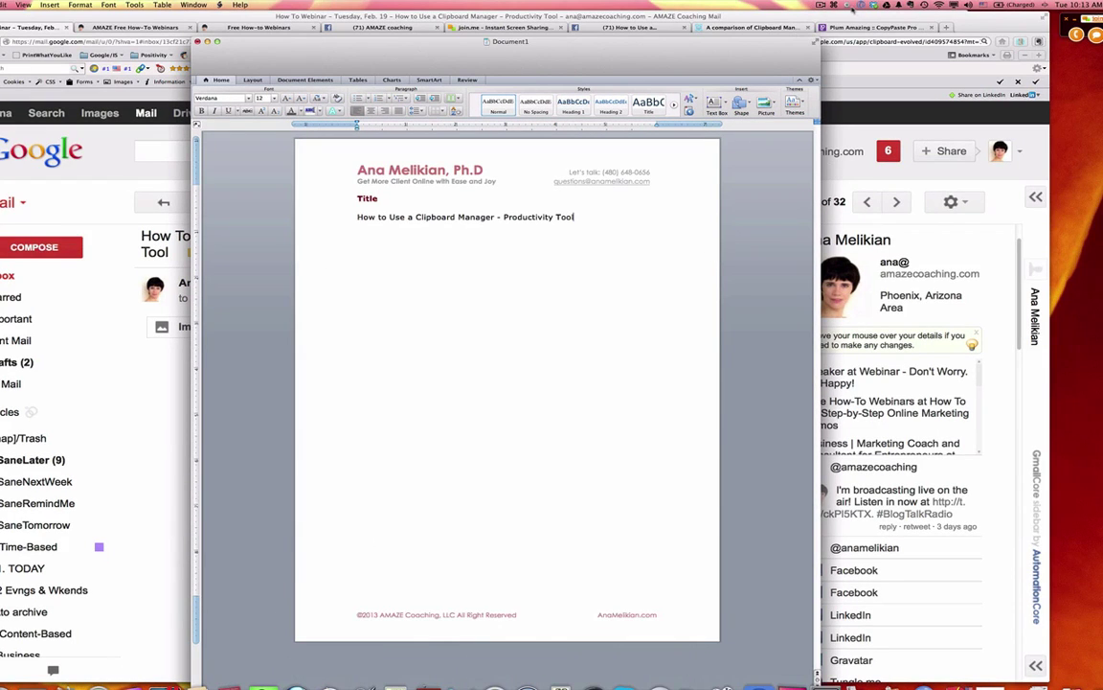
click(832, 4)
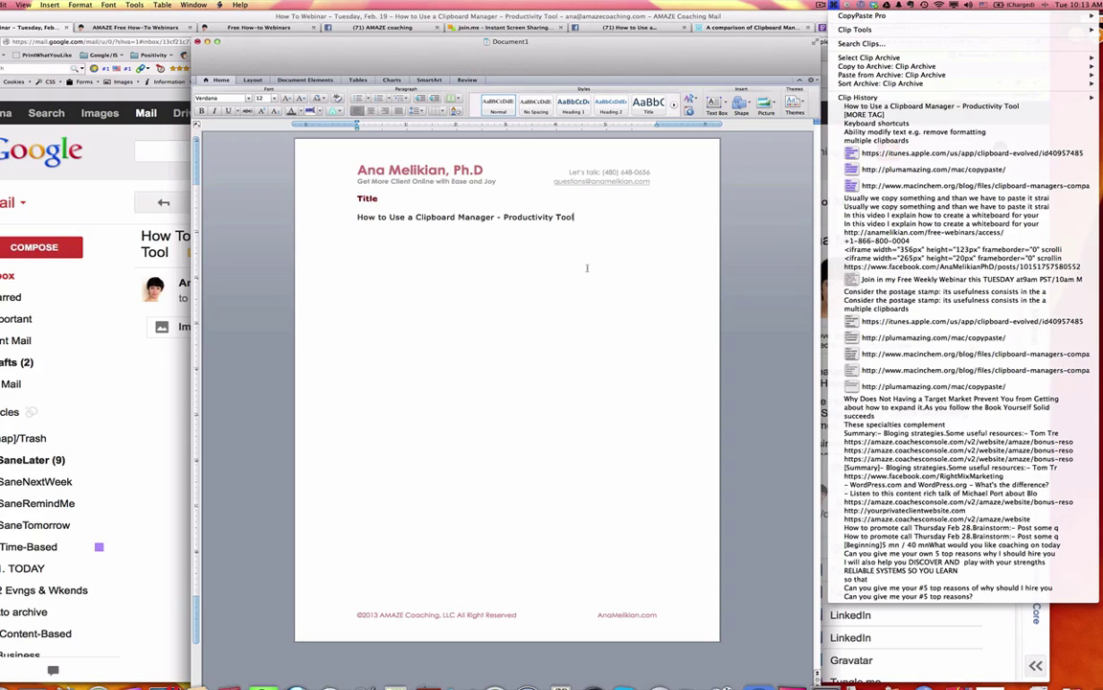
click(588, 268)
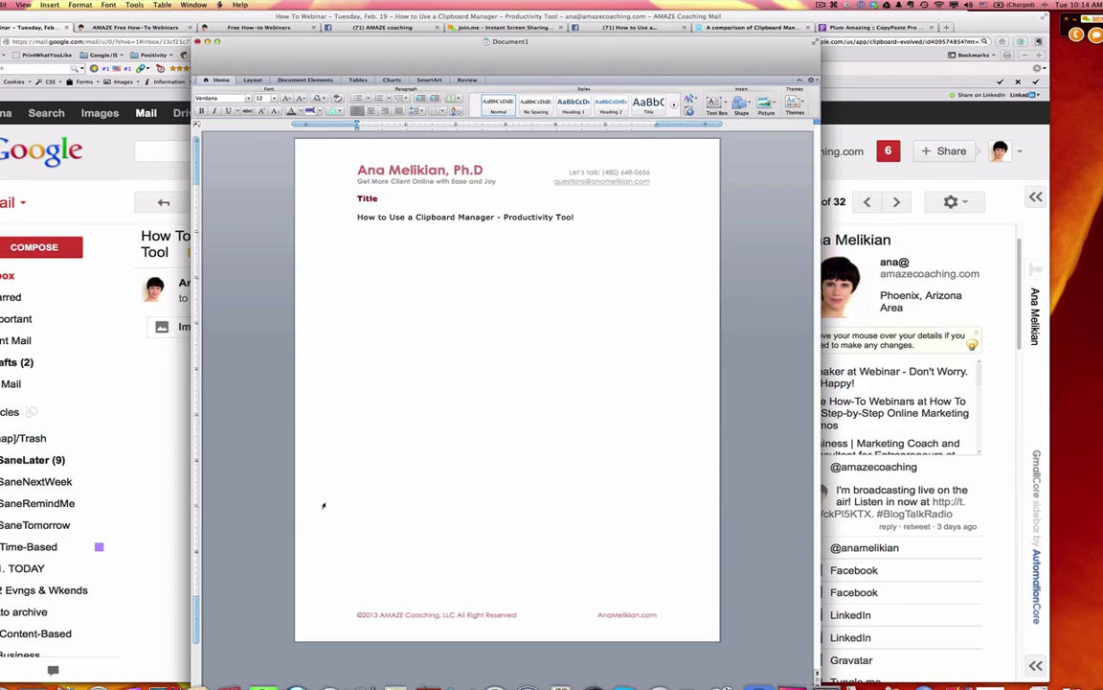
Paste the iTunes link clip with its original formatting after "Productivity Tool", and undo the paste.
key(super+shift+v)
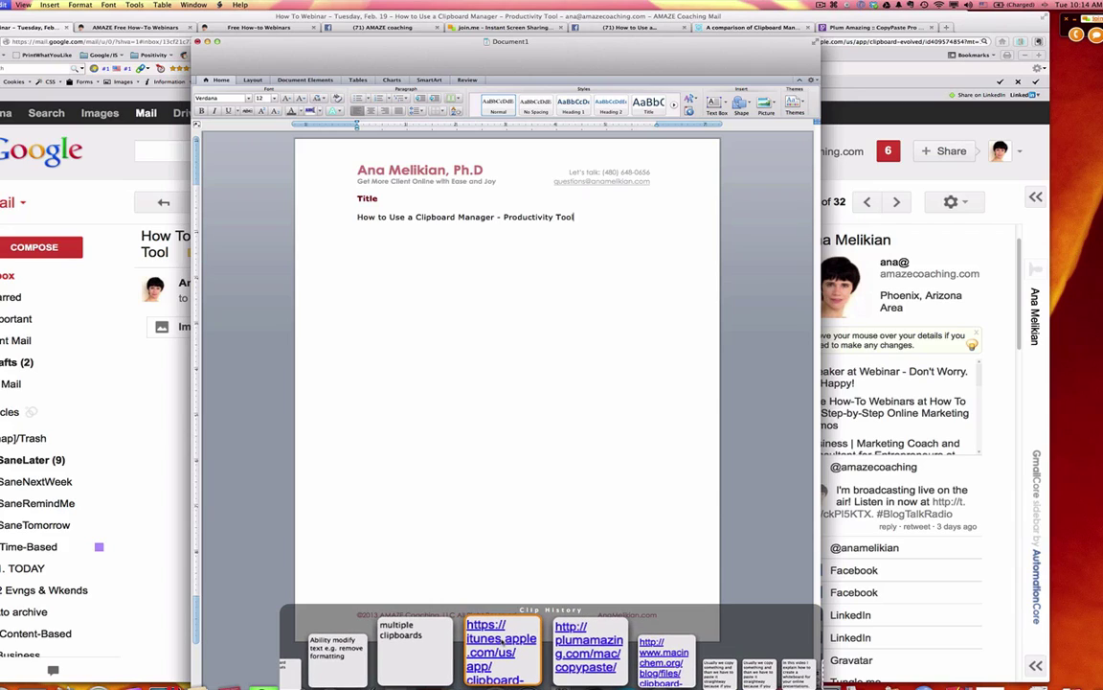
click(500, 639)
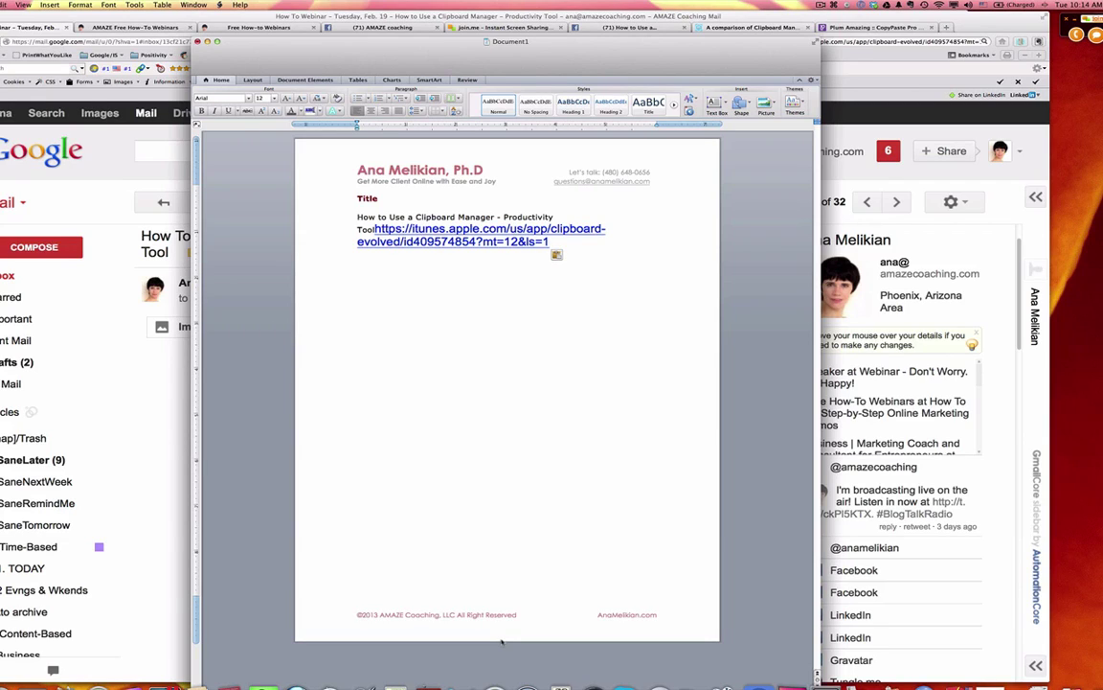
key(super+z)
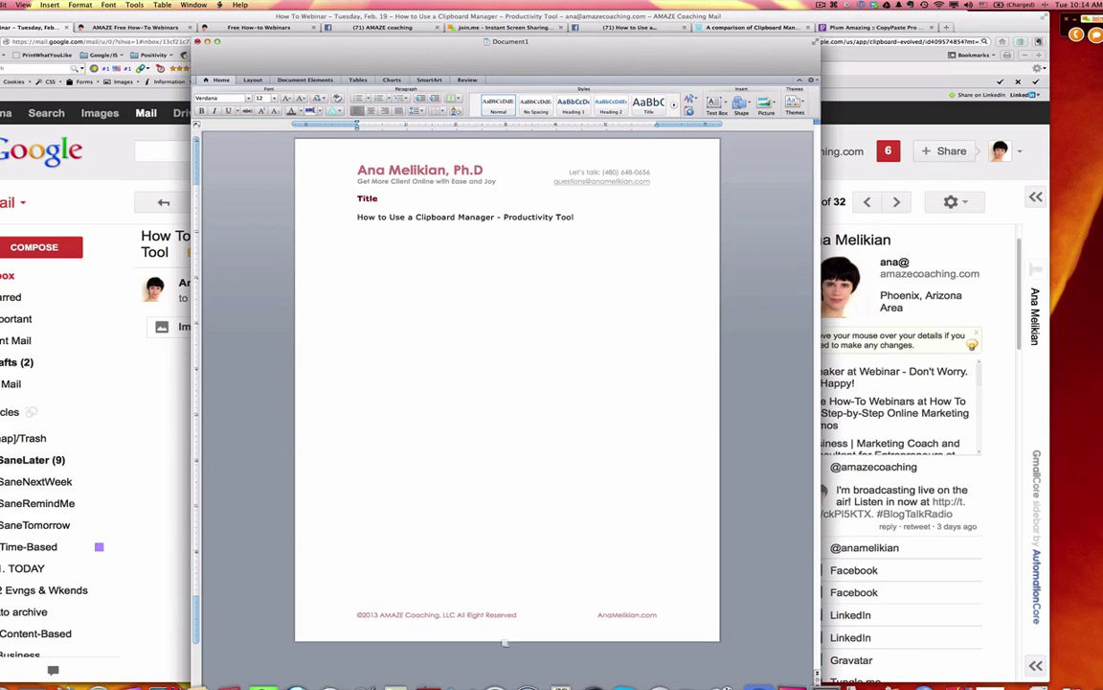
Paste the iTunes link clip from the Clip History as raw text after "Productivity Tool".
key(super+shift+v)
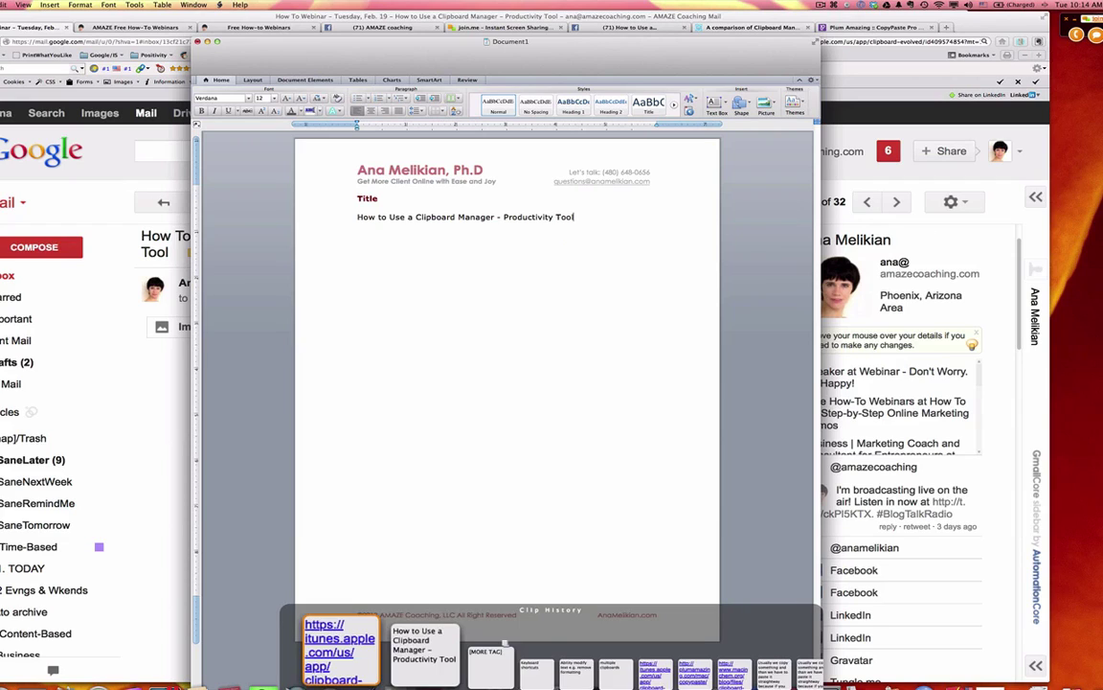
key(Right)
key(Left)
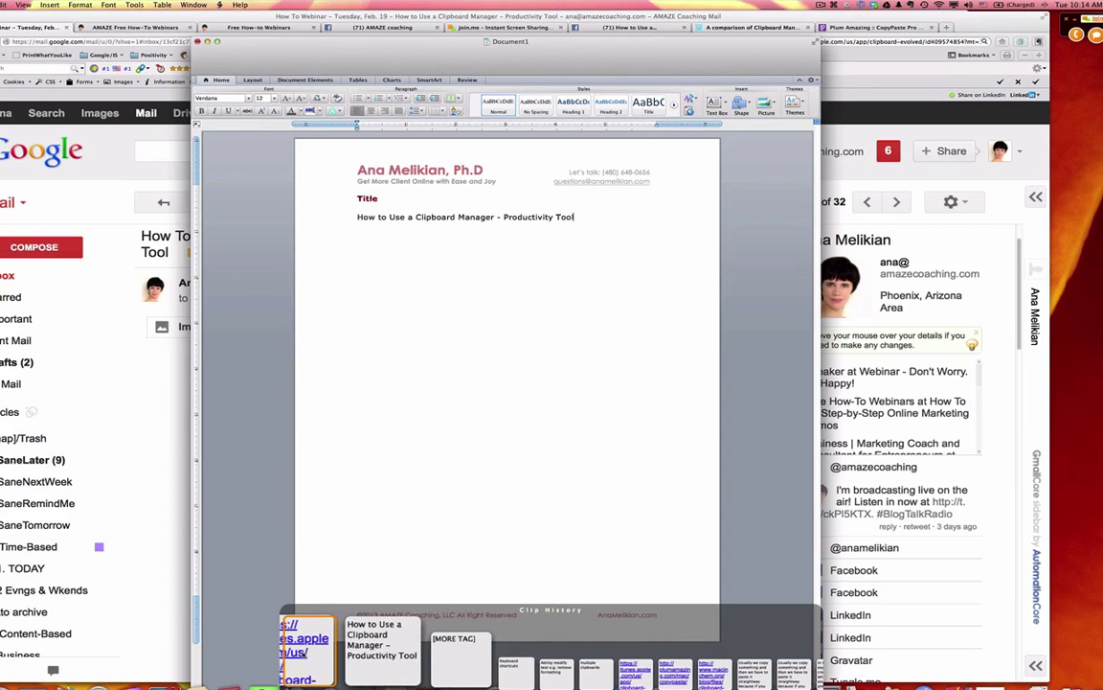
right_click(307, 602)
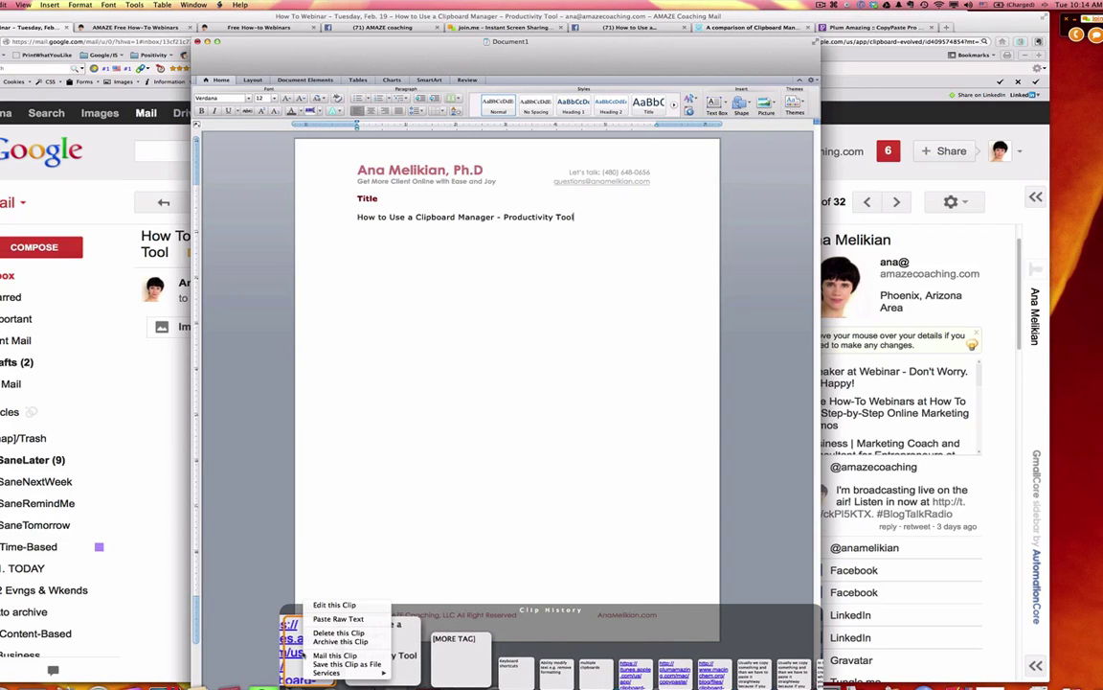
click(327, 620)
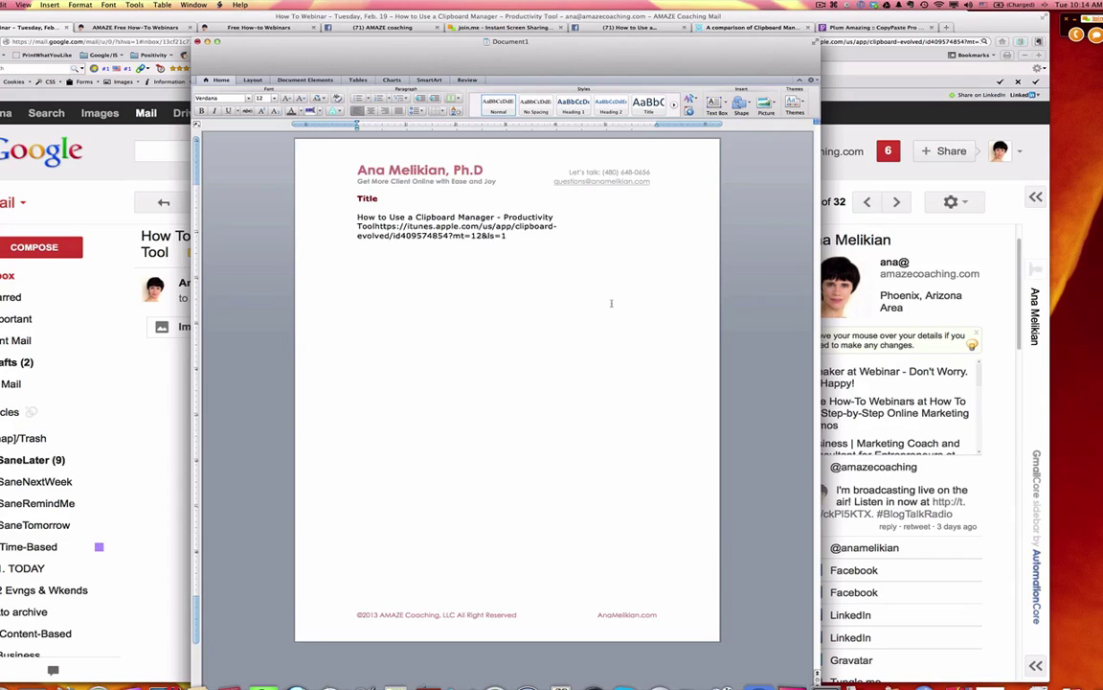
click(555, 218)
Switch to Firefox and search Google for "clipboard manager" in a new tab.
click(95, 165)
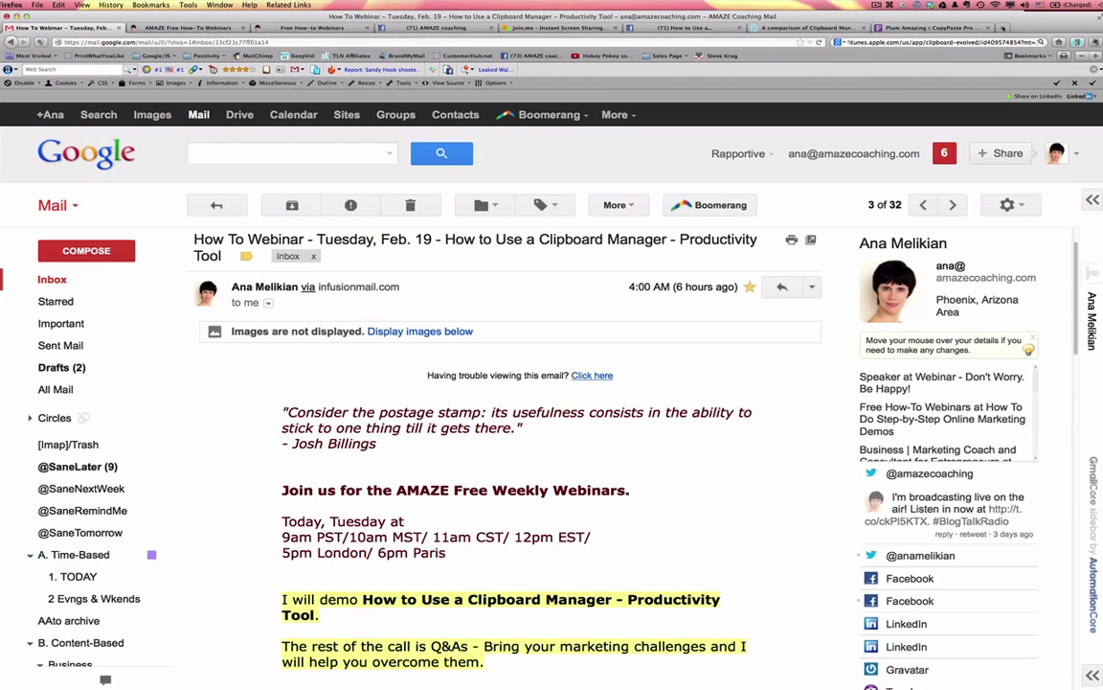
click(1003, 28)
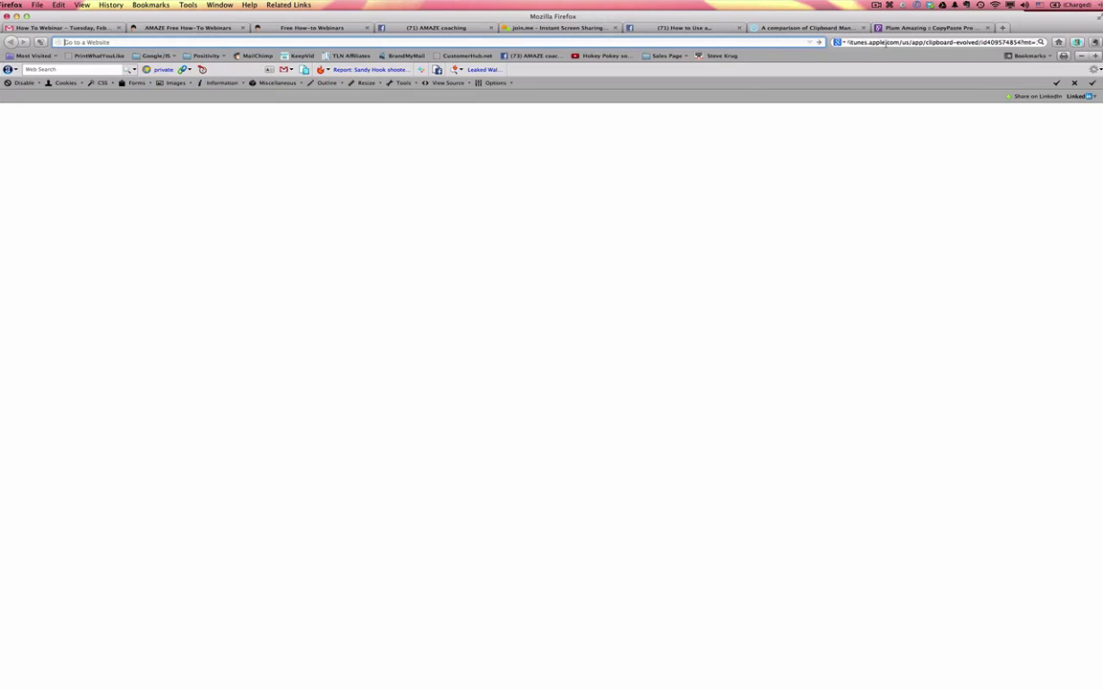
triple_click(886, 42)
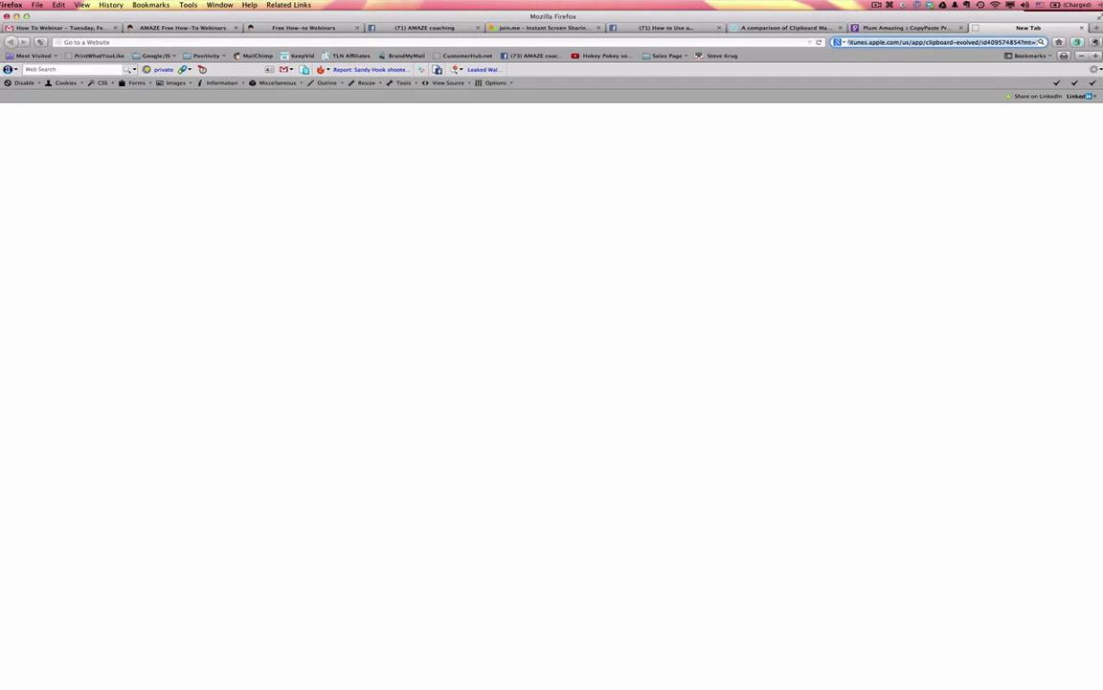
text(clipb)
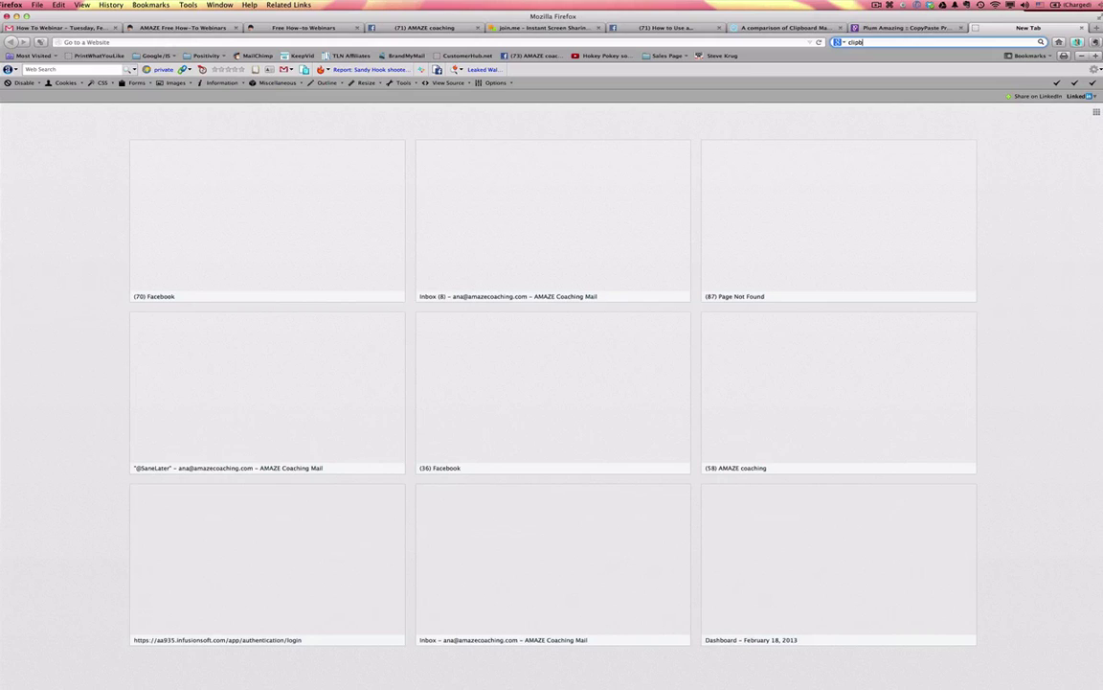
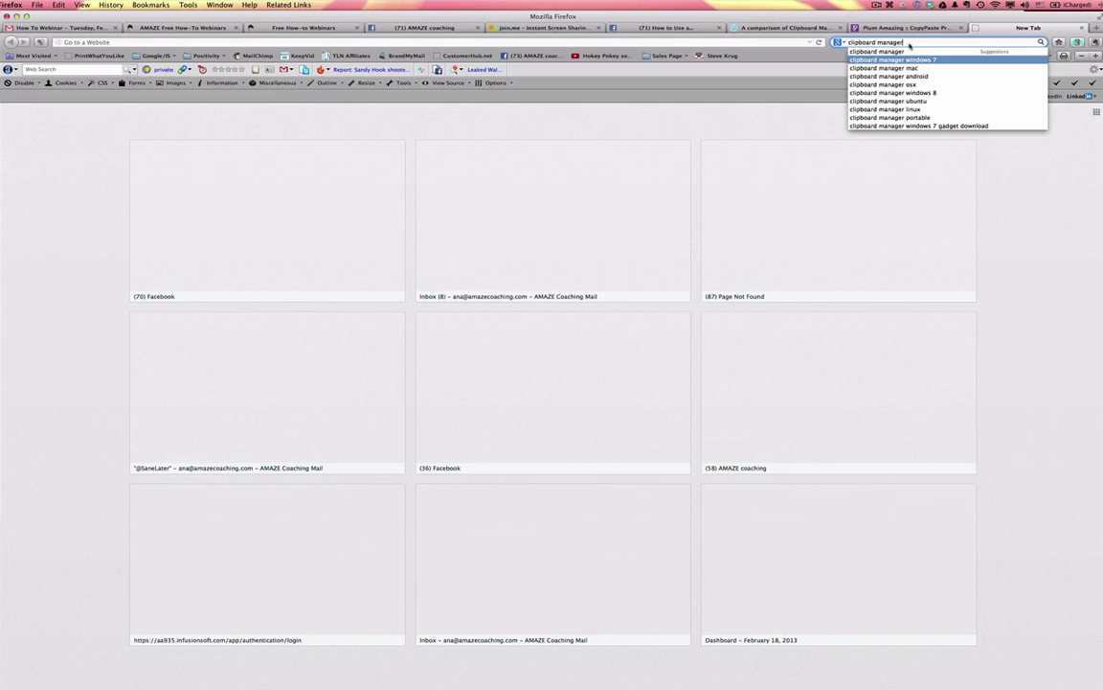
key(Return)
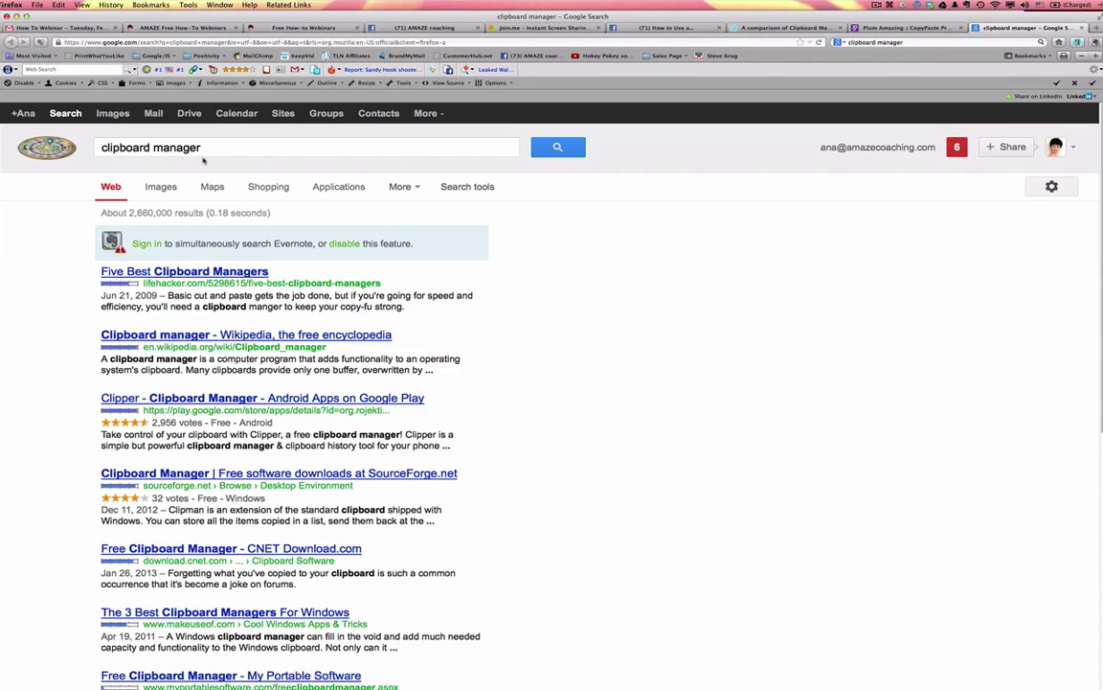
Limit the "clipboard manager" search results to the past year.
click(468, 187)
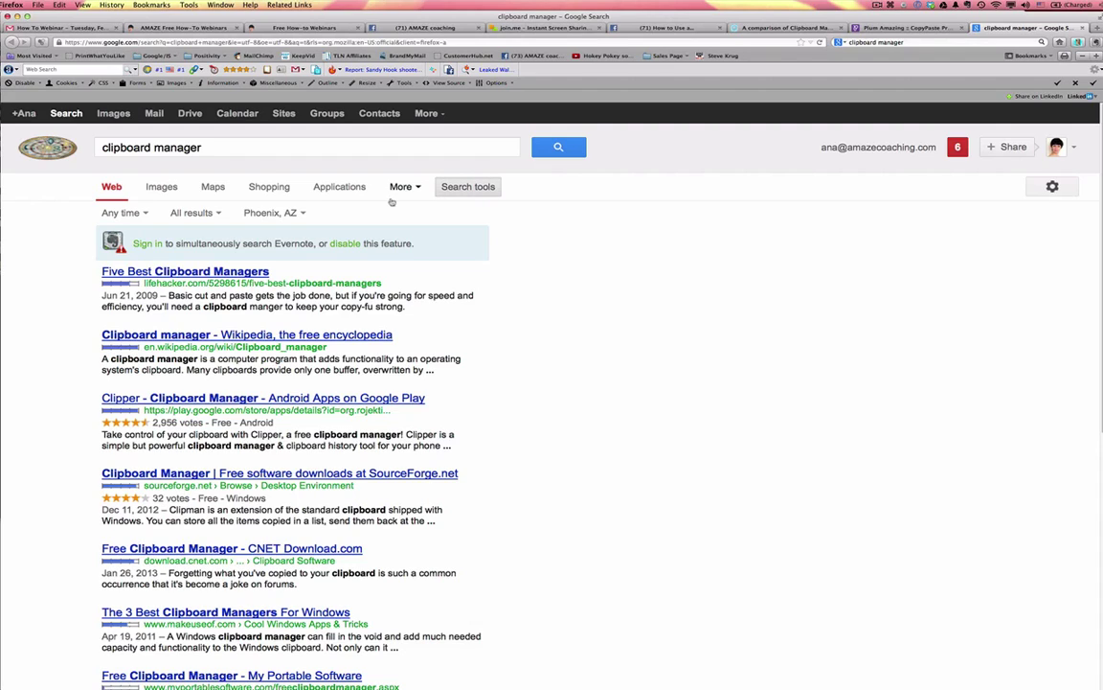
click(146, 214)
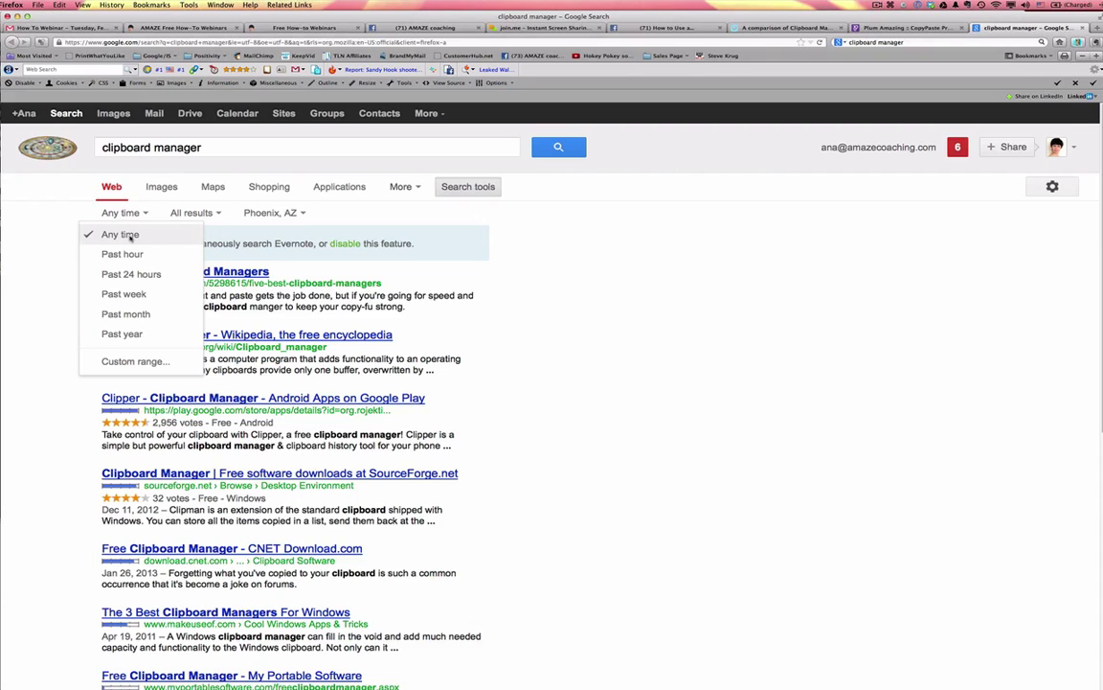
click(133, 335)
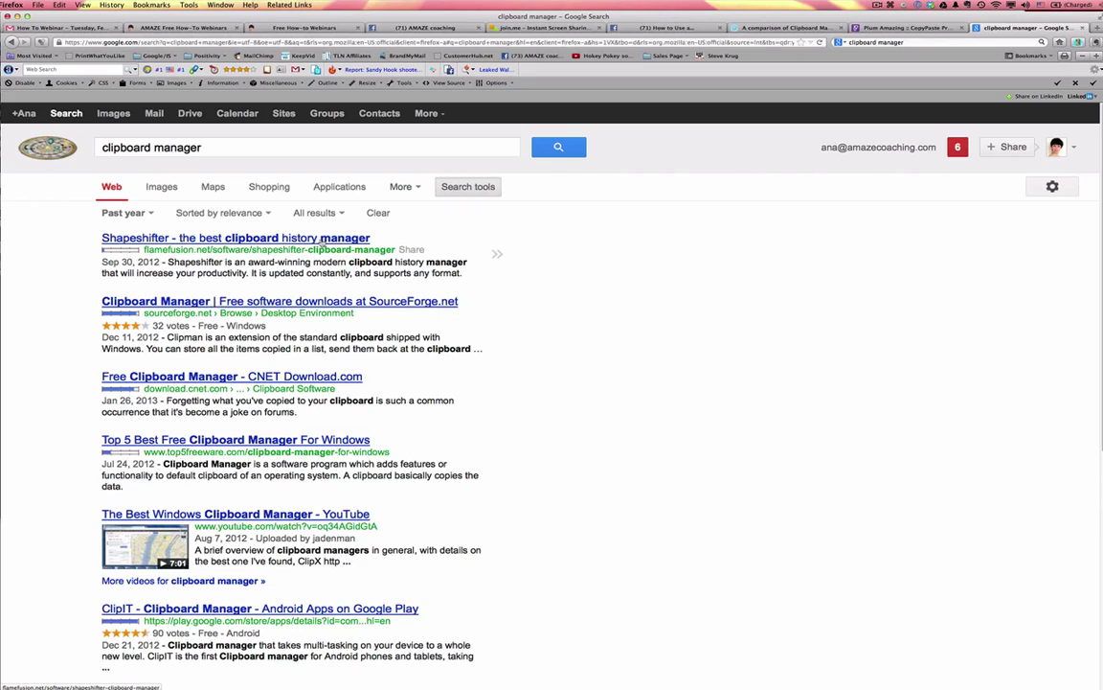
click(134, 147)
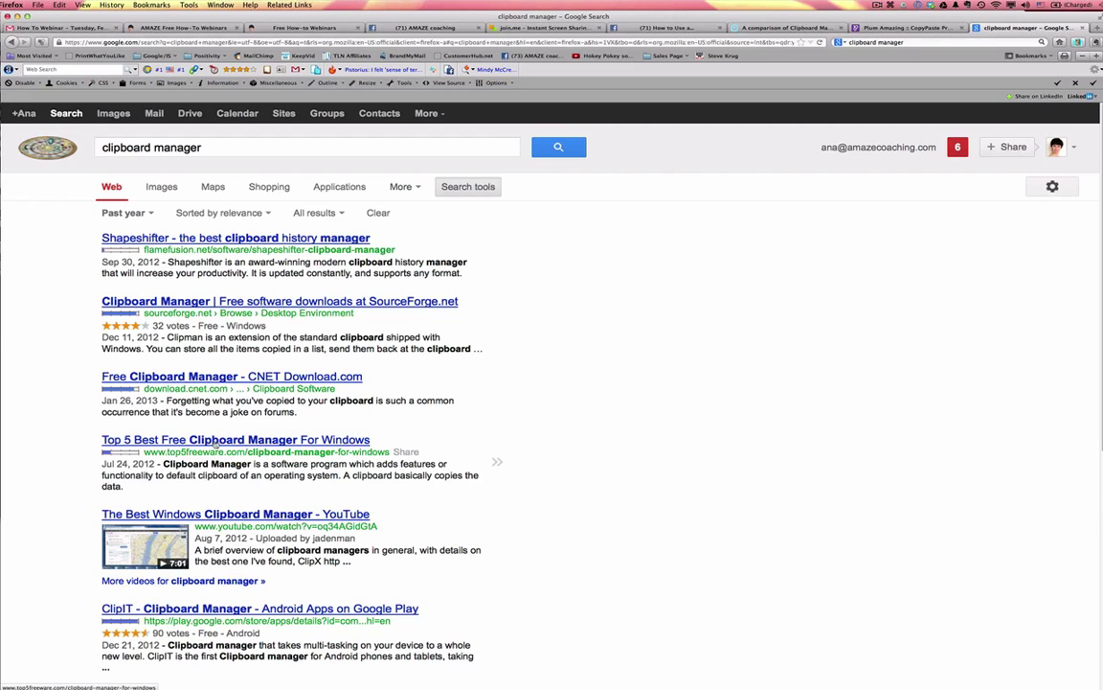
Open the result "Top 5 Best Free Clipboard Manager For Windows" and look through the listed programs.
click(306, 442)
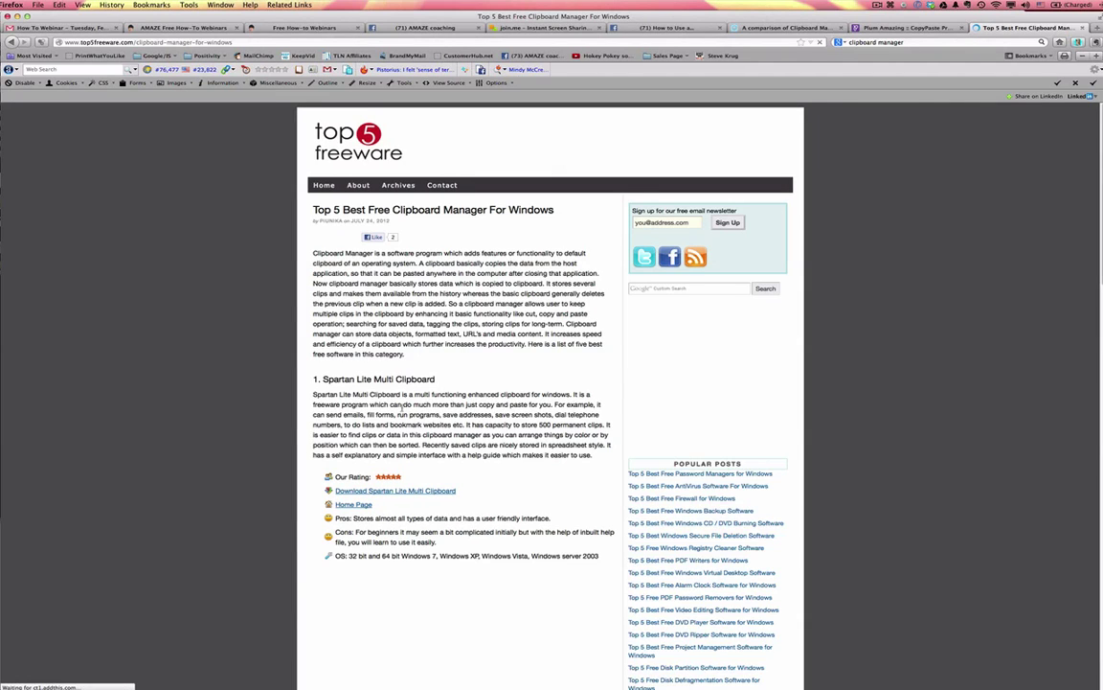
scroll(401, 409, down, 3)
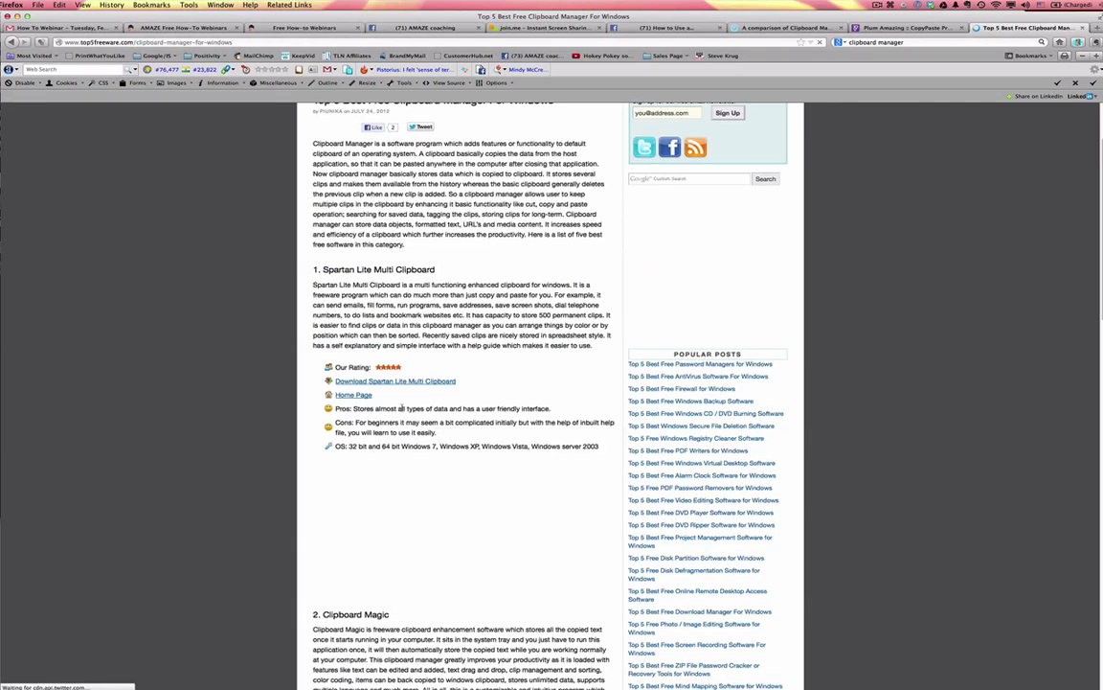
scroll(401, 409, down, 9)
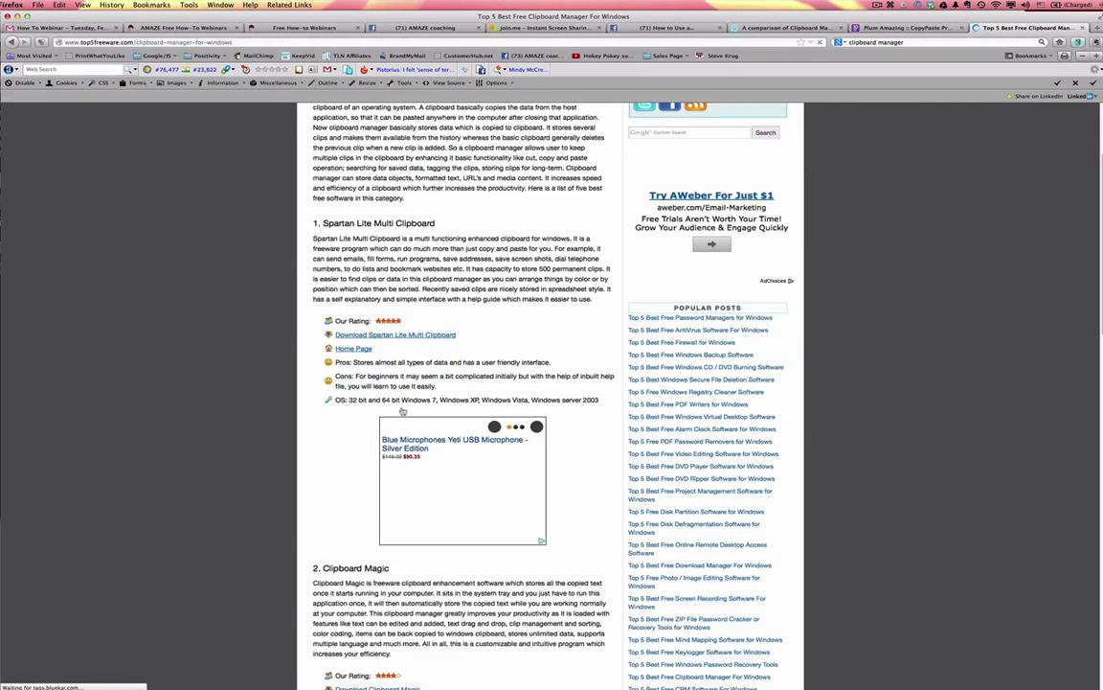
Read through the remaining Windows clipboard managers on the page, down to Pastebin Desktop, and return to its beginning.
scroll(402, 409, down, 2)
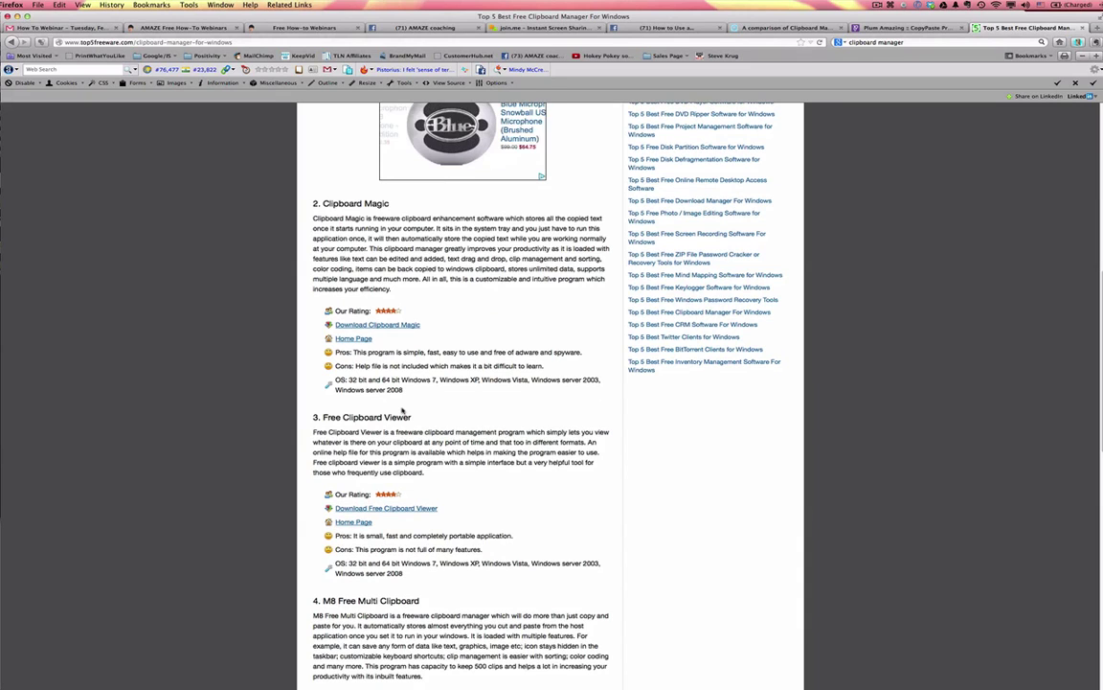
scroll(401, 409, down, 4)
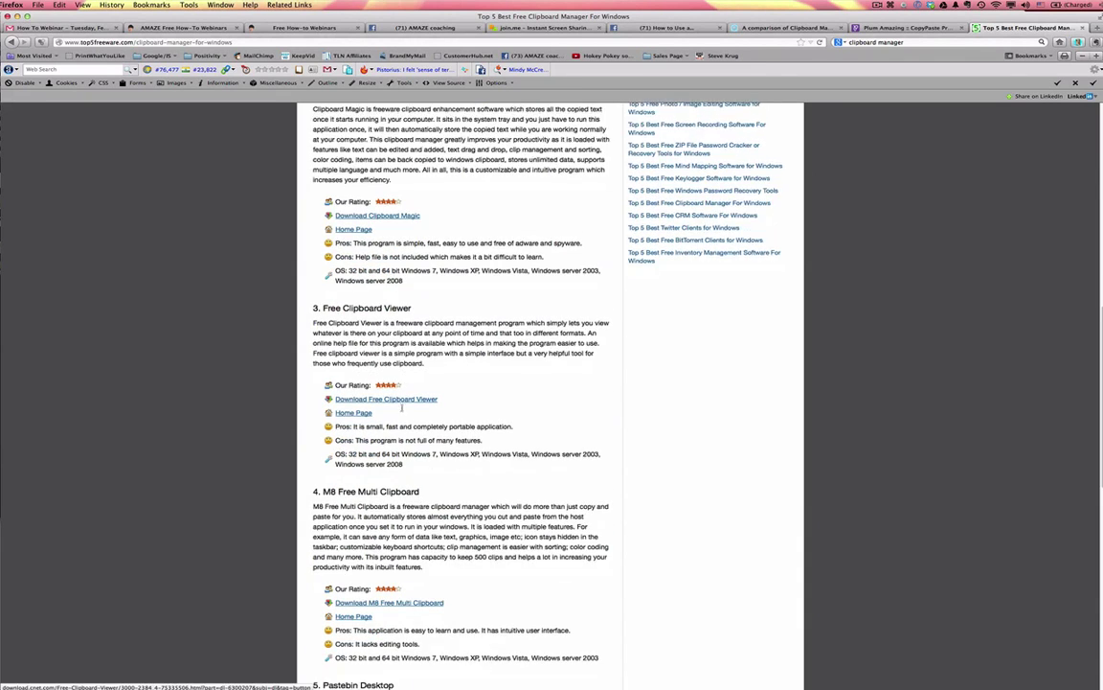
scroll(402, 409, down, 1)
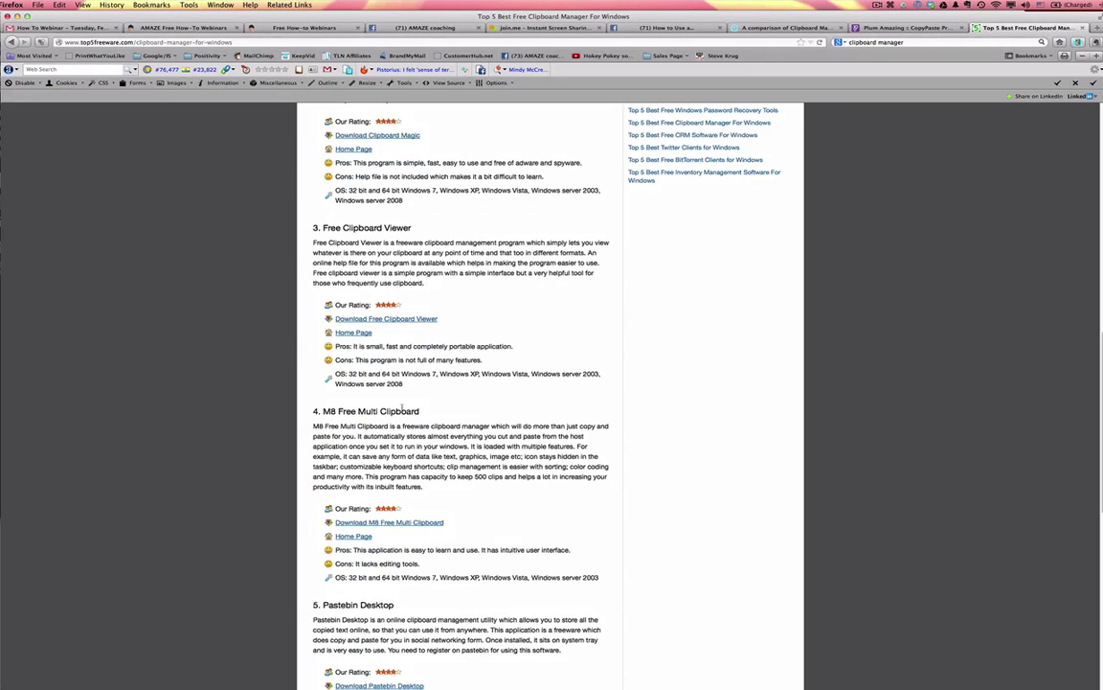
scroll(401, 409, up, 16)
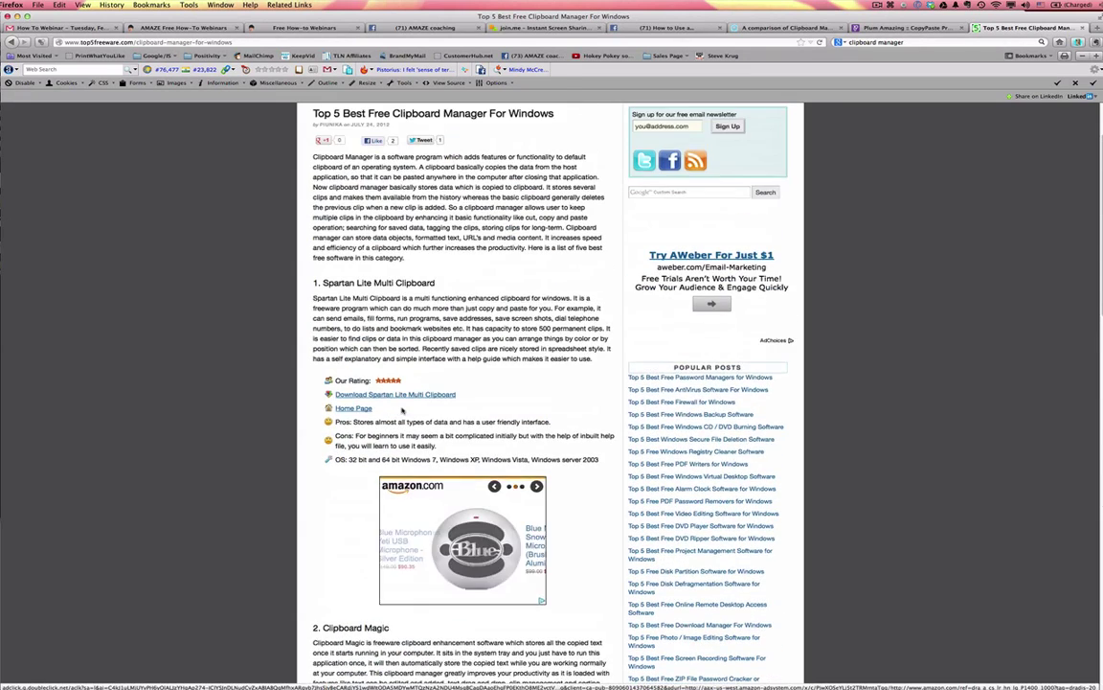
scroll(402, 409, up, 3)
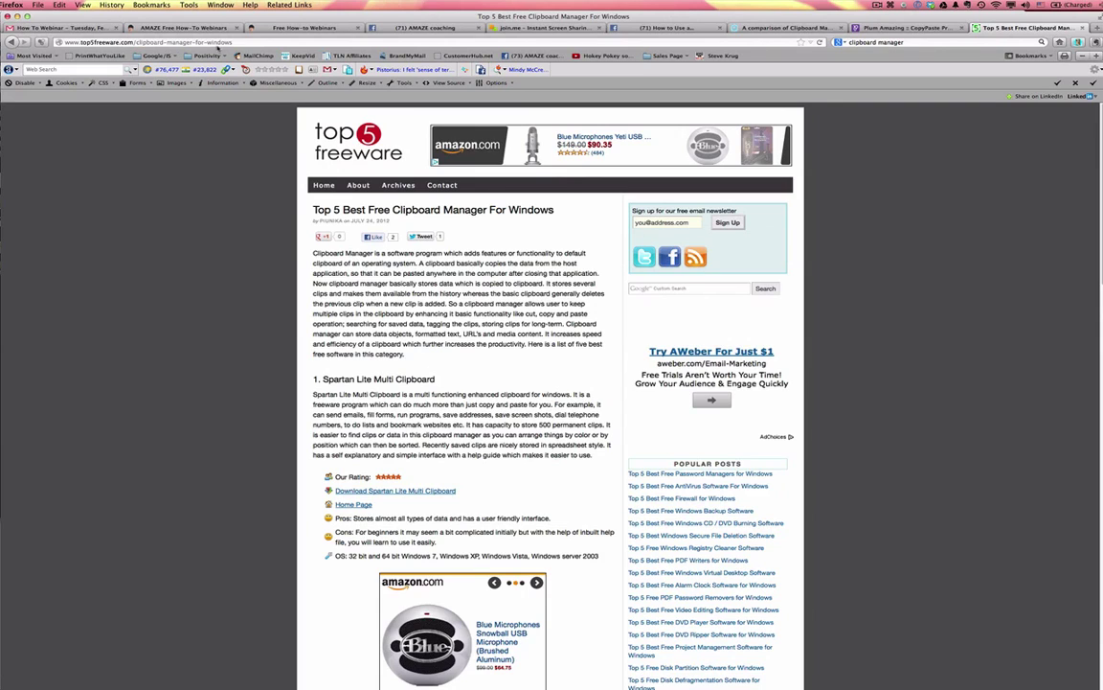
Copy the full web address of the "Top 5 Best Free Clipboard Manager For Windows" page.
click(209, 40)
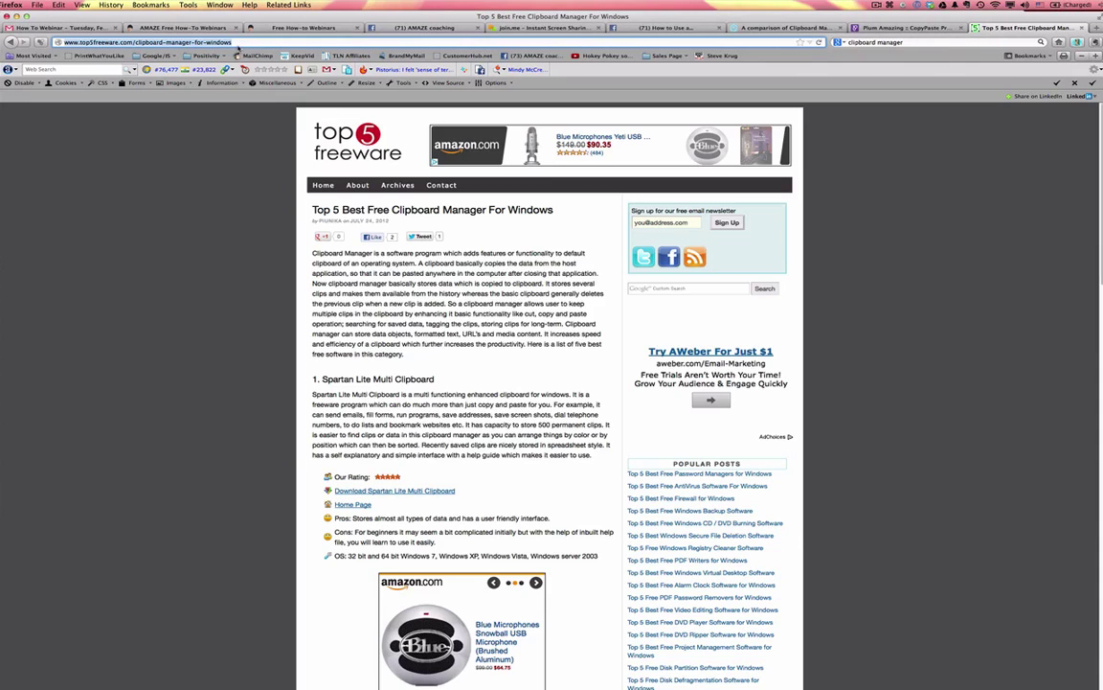
drag(233, 42, 63, 43)
key(super+c)
Replace the page address with the macinchem.org clipboard-managers-comparison clip from the Clip History and load that page.
key(Right)
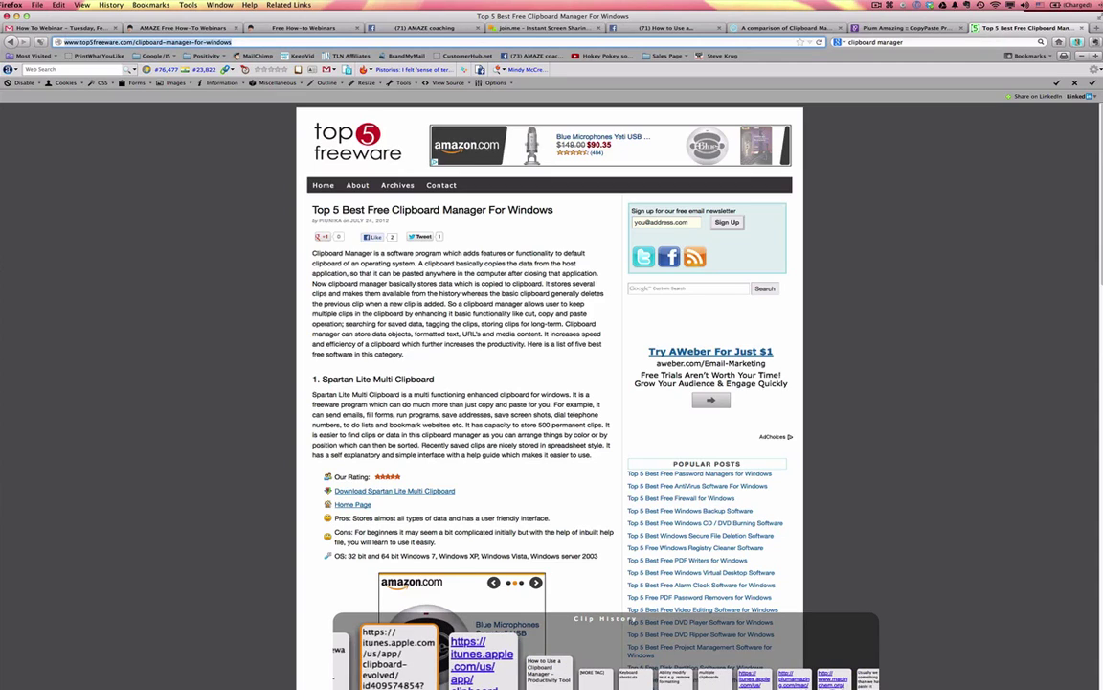
key(Right)
key(Right)
key(Right)
key(Right)
key(Right)
key(Right)
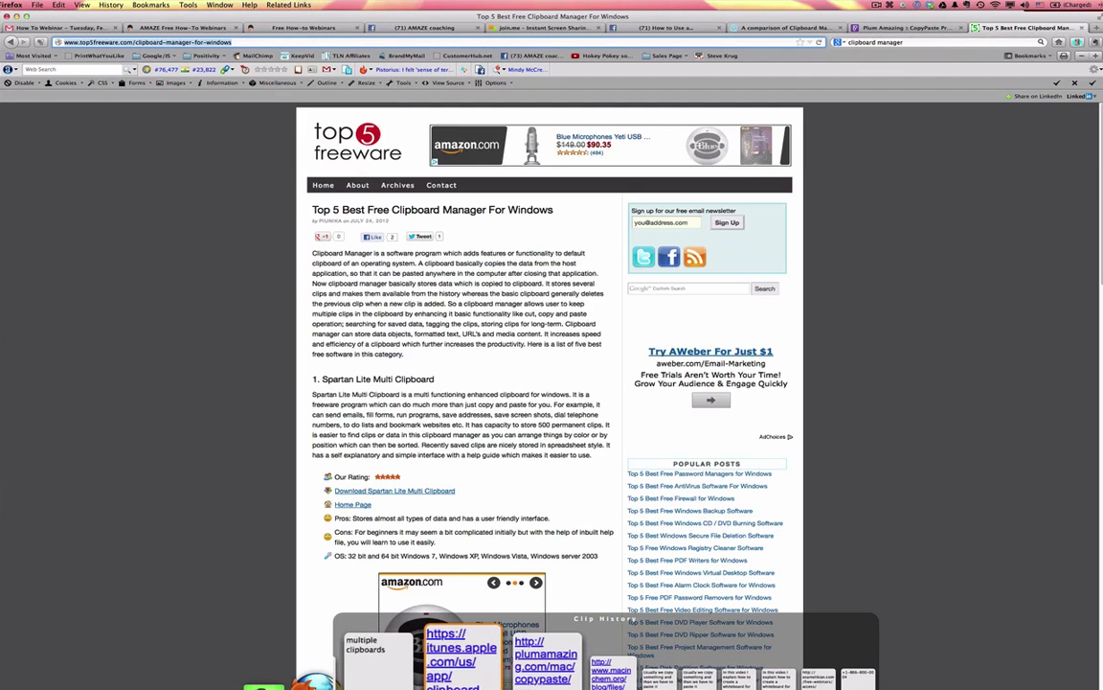
key(Right)
key(Right)
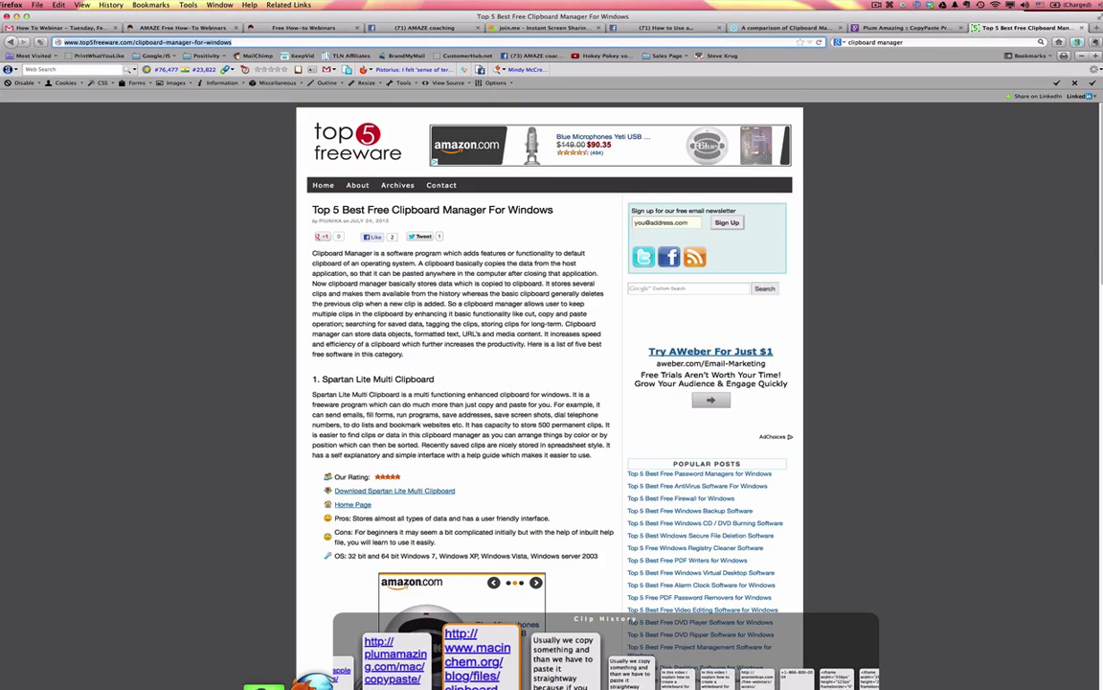
key(Return)
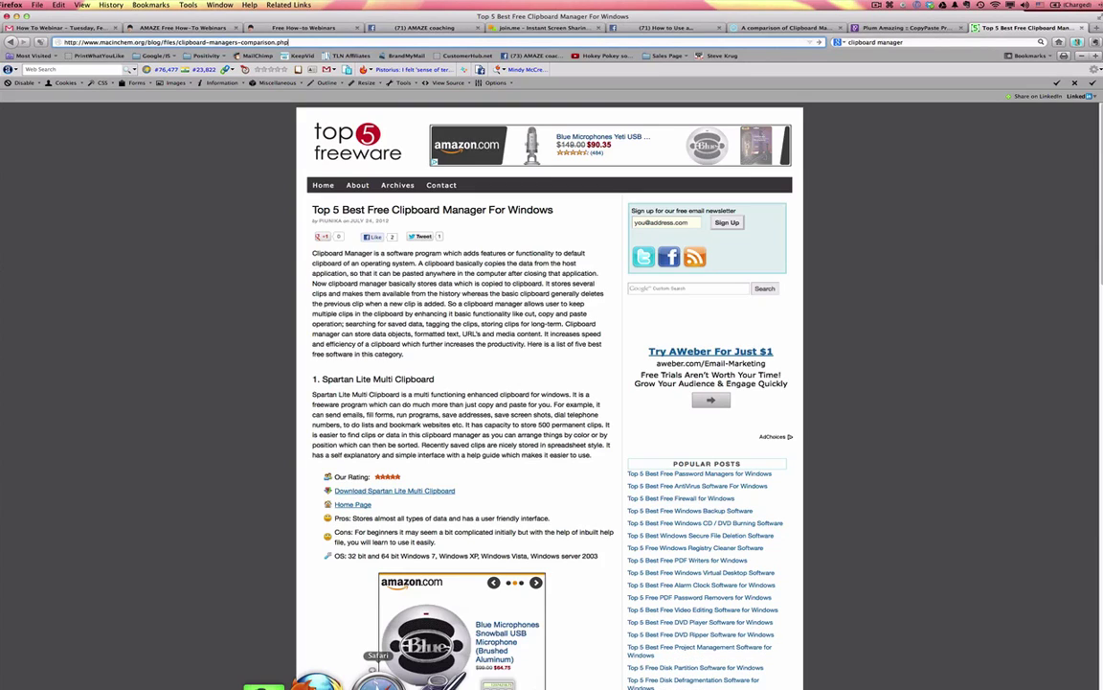
key(Return)
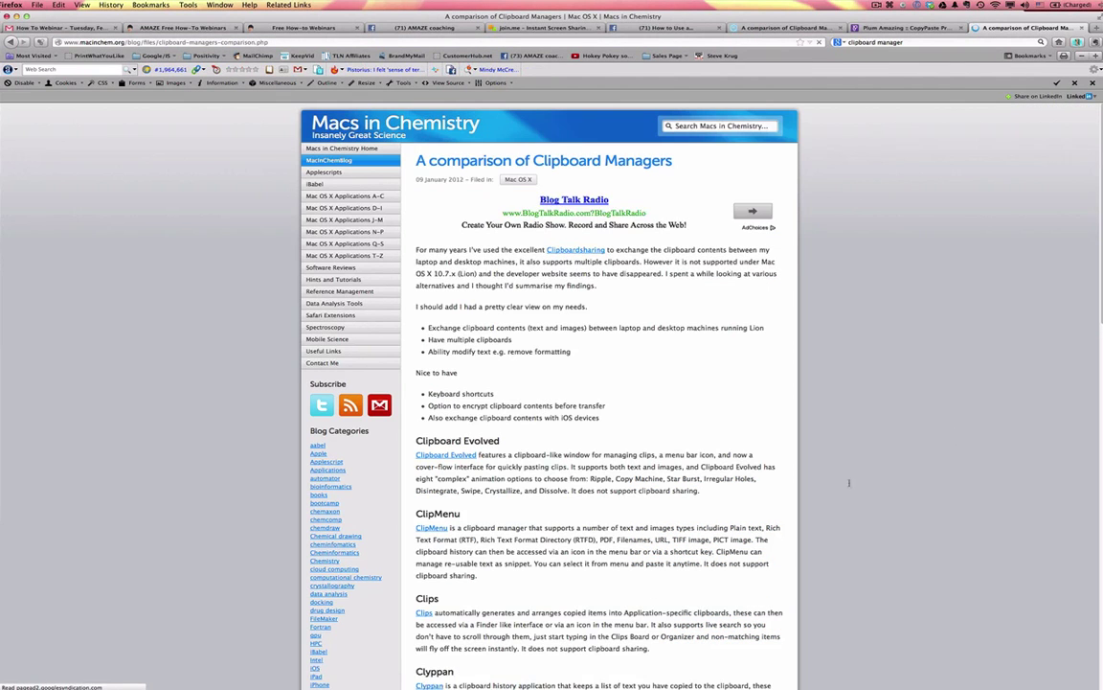
Enlarge the "A comparison of Clipboard Managers" page and read through the Mac clipboard managers it describes.
click(1094, 57)
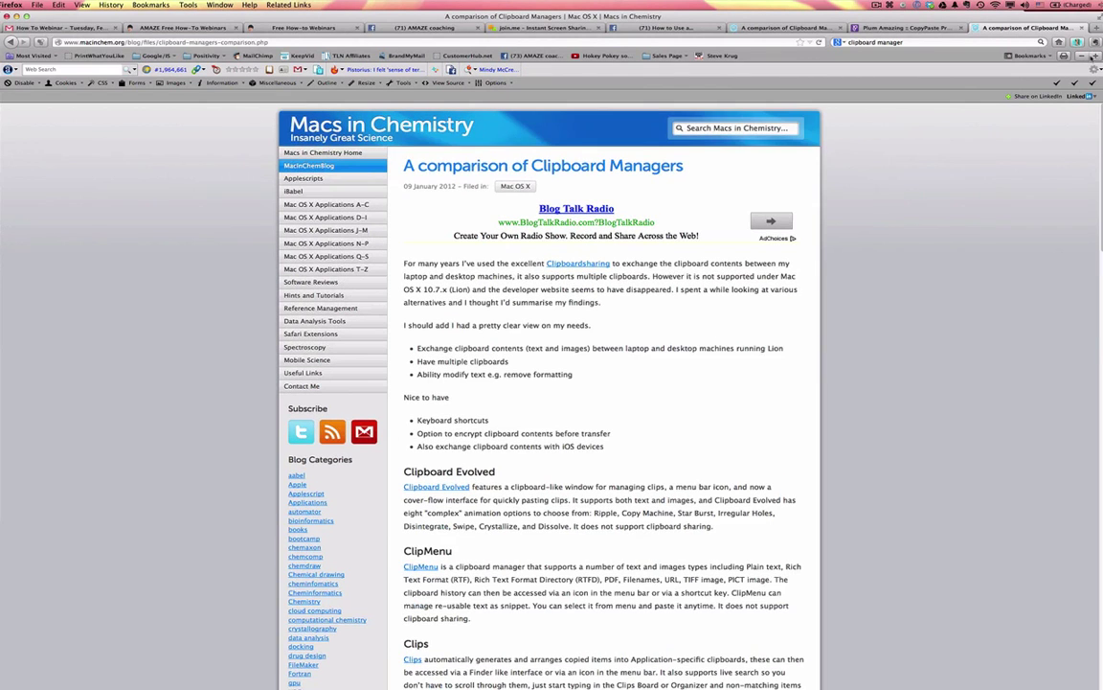
click(1094, 56)
click(1094, 57)
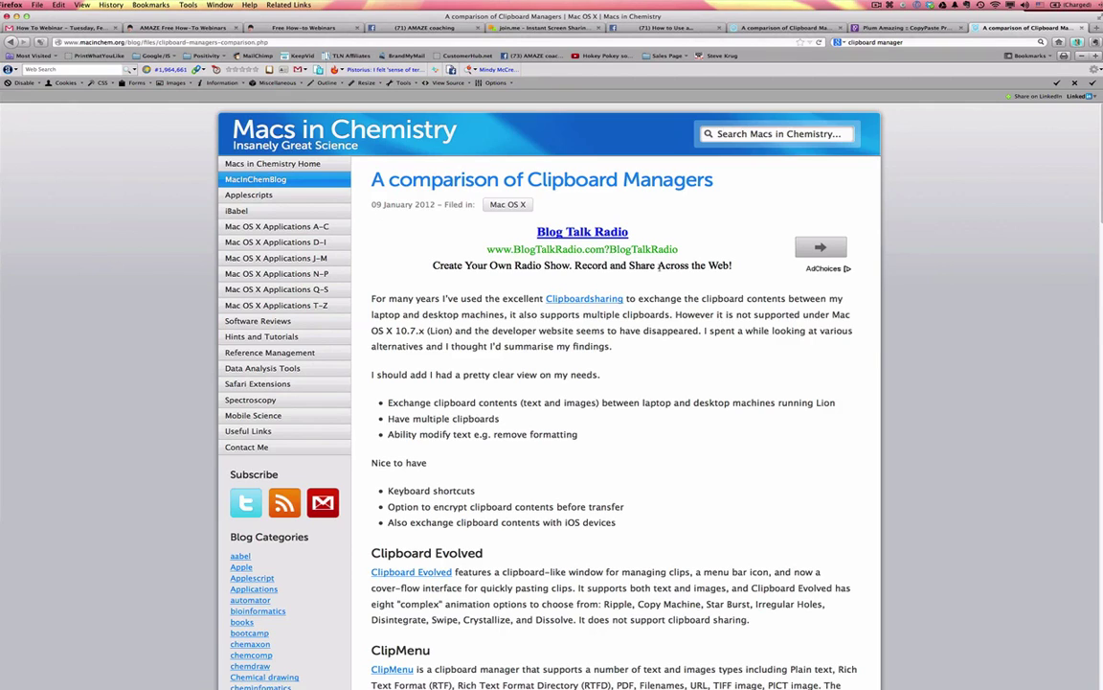
scroll(658, 267, down, 1)
scroll(658, 267, up, 1)
scroll(670, 393, down, 5)
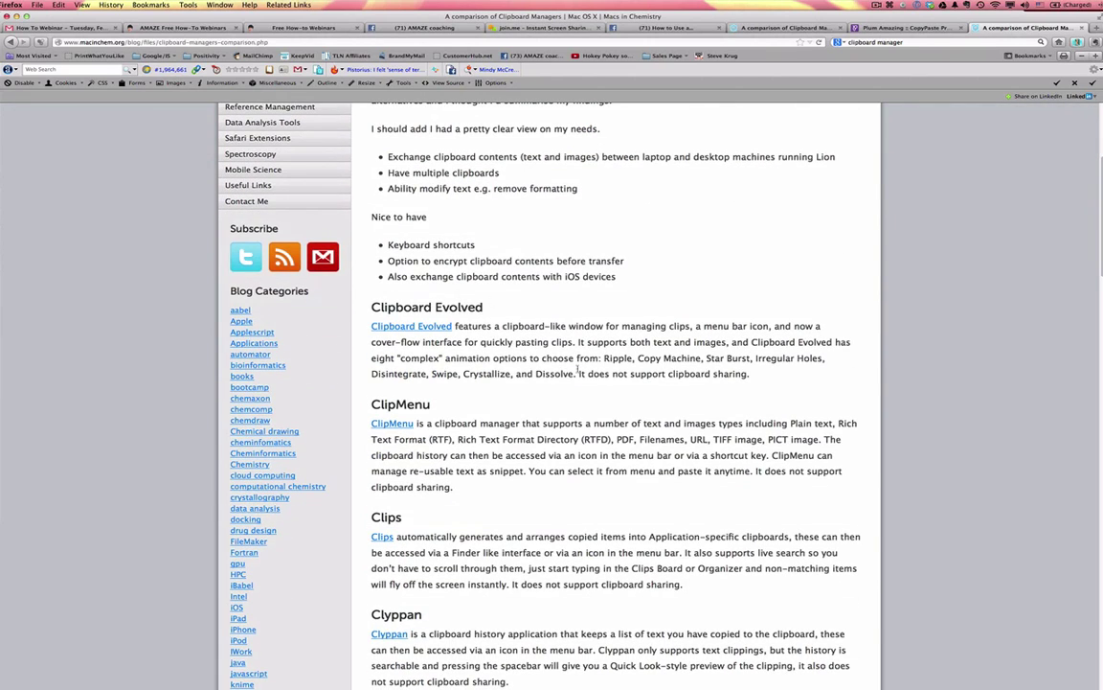
scroll(578, 374, up, 2)
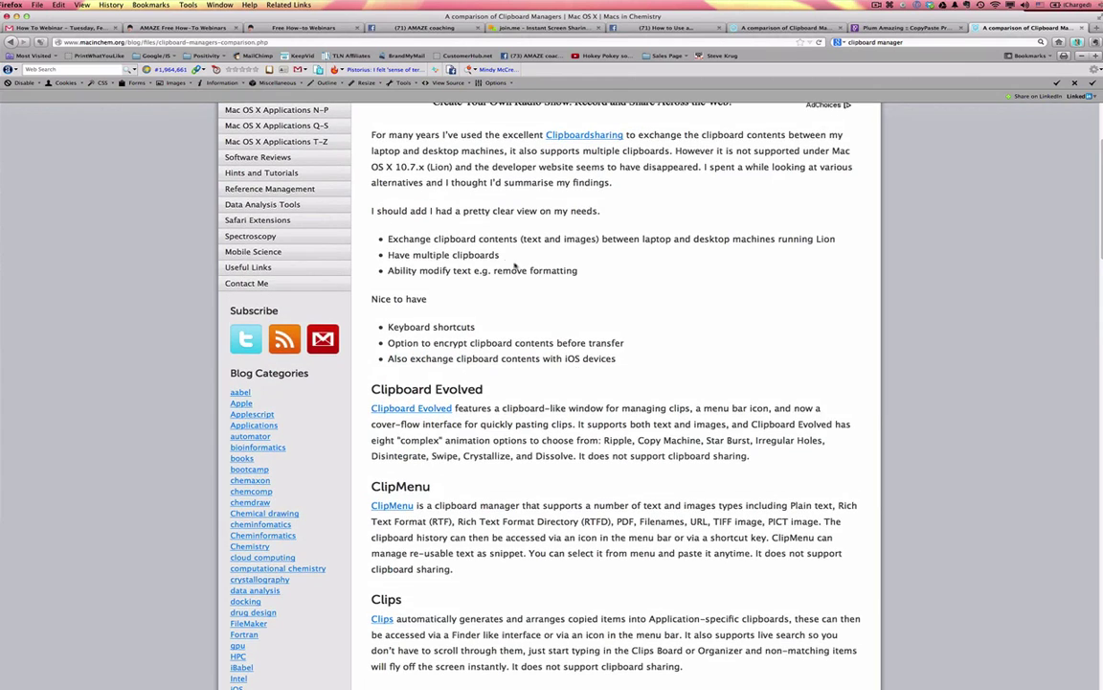
scroll(572, 355, down, 3)
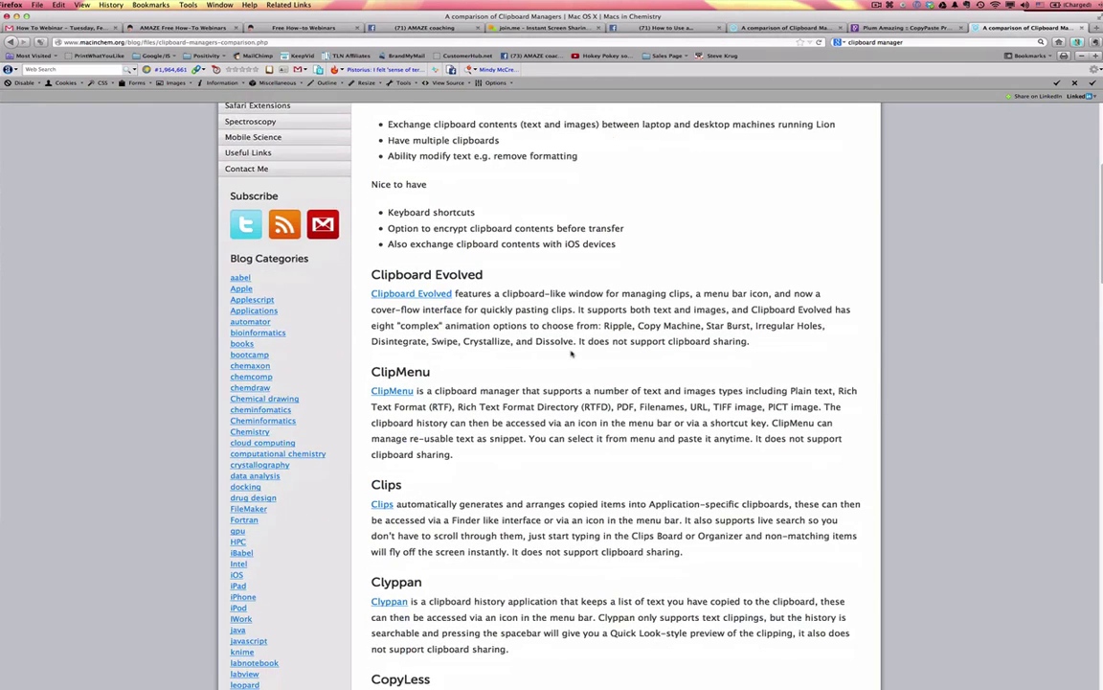
scroll(527, 384, down, 4)
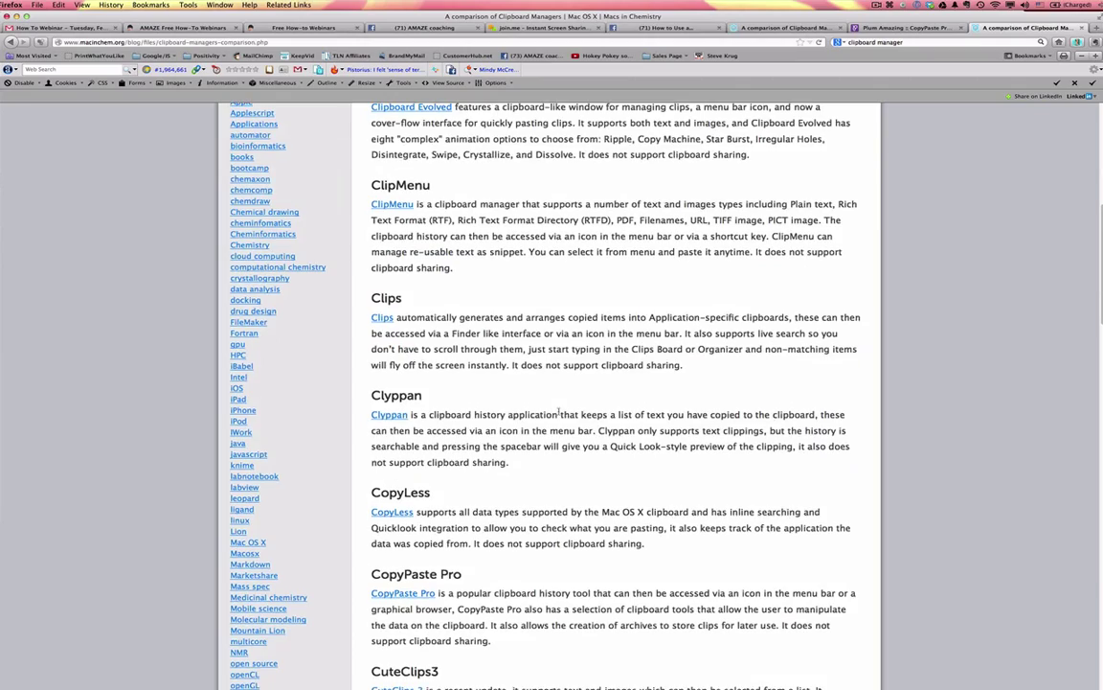
scroll(560, 414, down, 5)
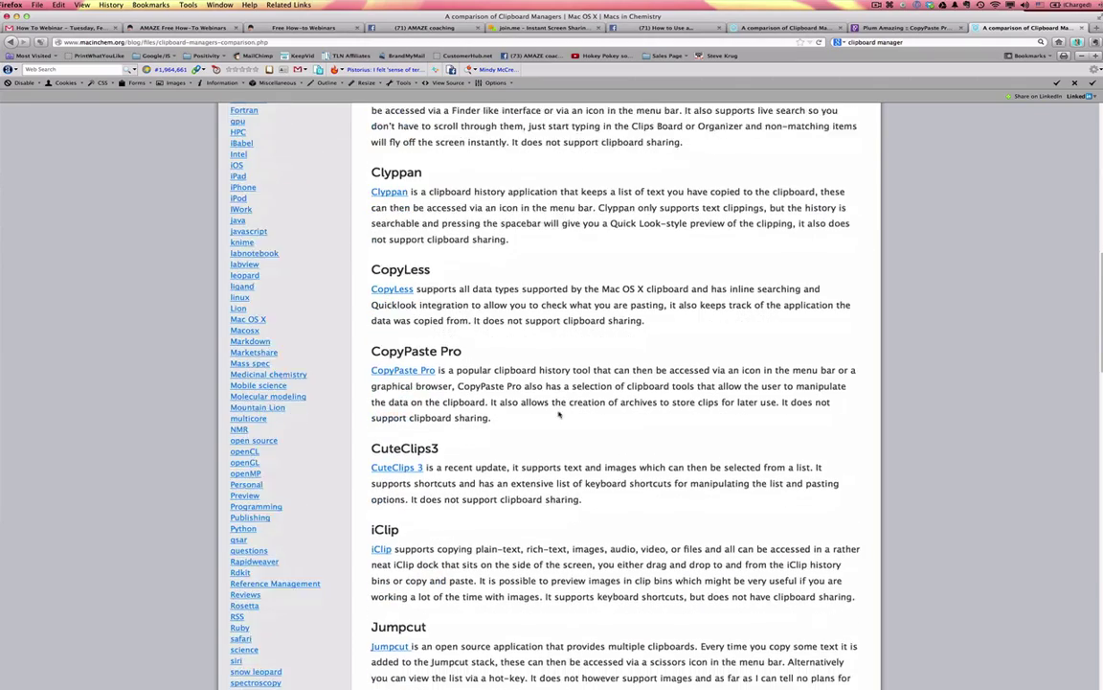
scroll(524, 346, down, 4)
scroll(523, 345, up, 8)
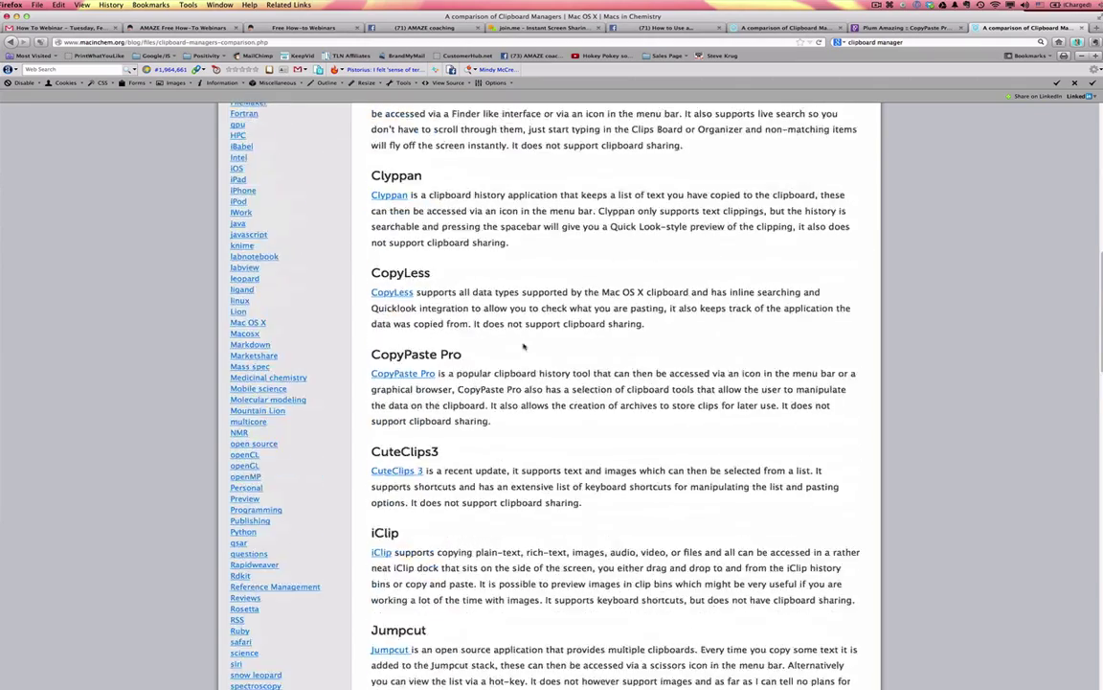
scroll(450, 450, down, 1)
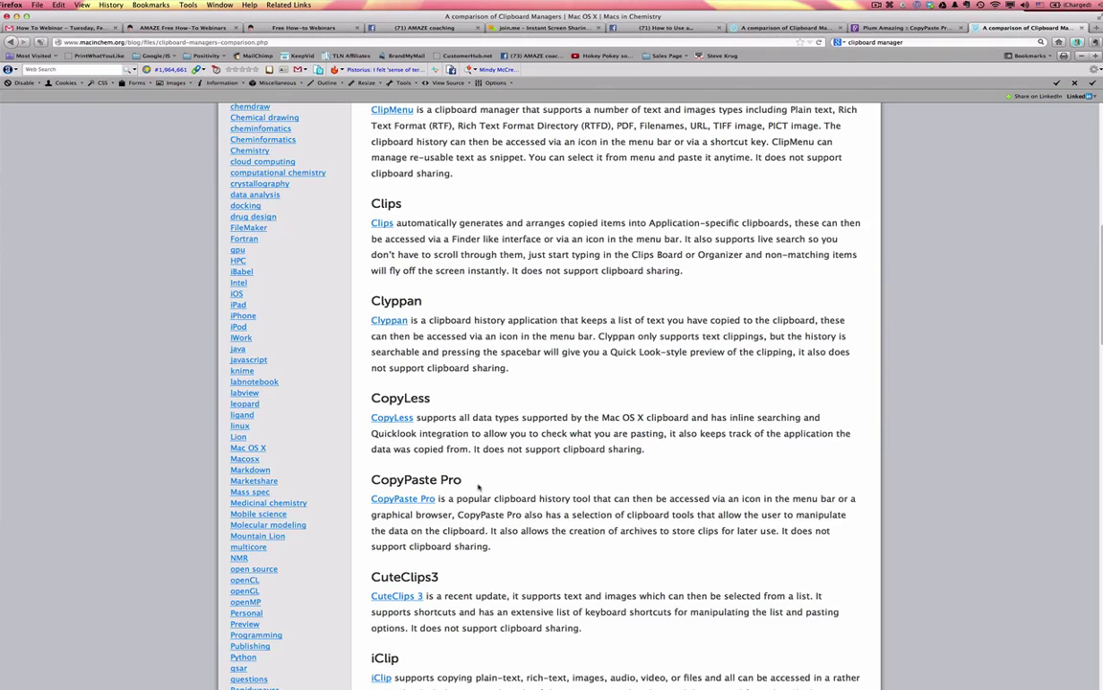
Open the CopyPaste Pro link from the comparison and examine its product page and its store listing.
click(407, 501)
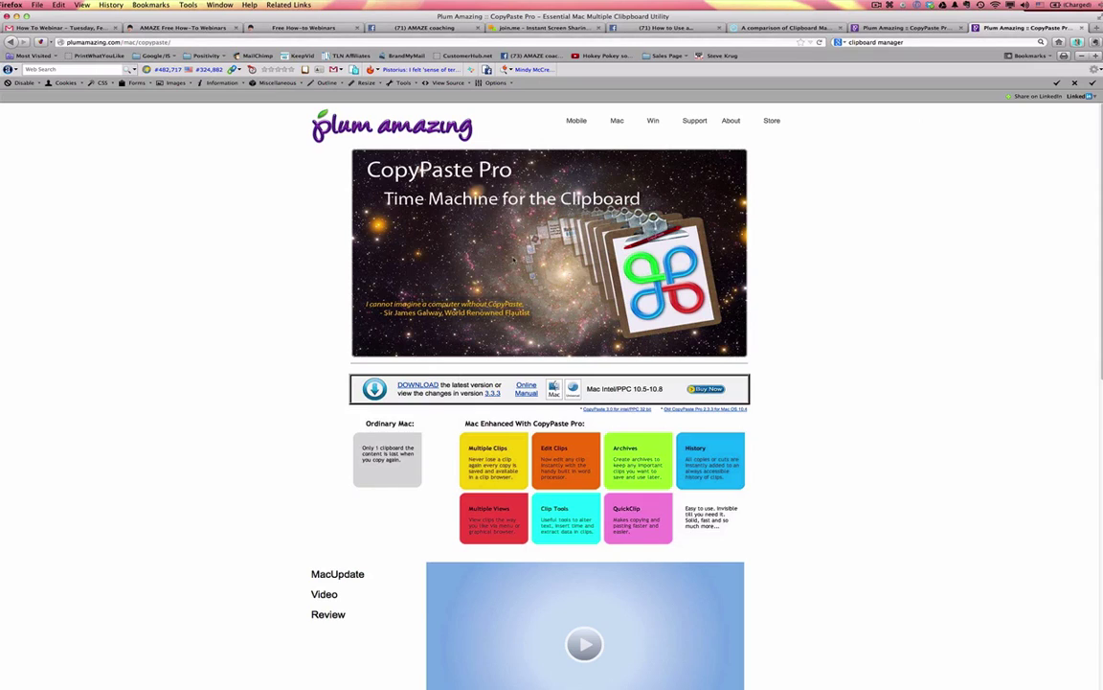
scroll(808, 400, down, 3)
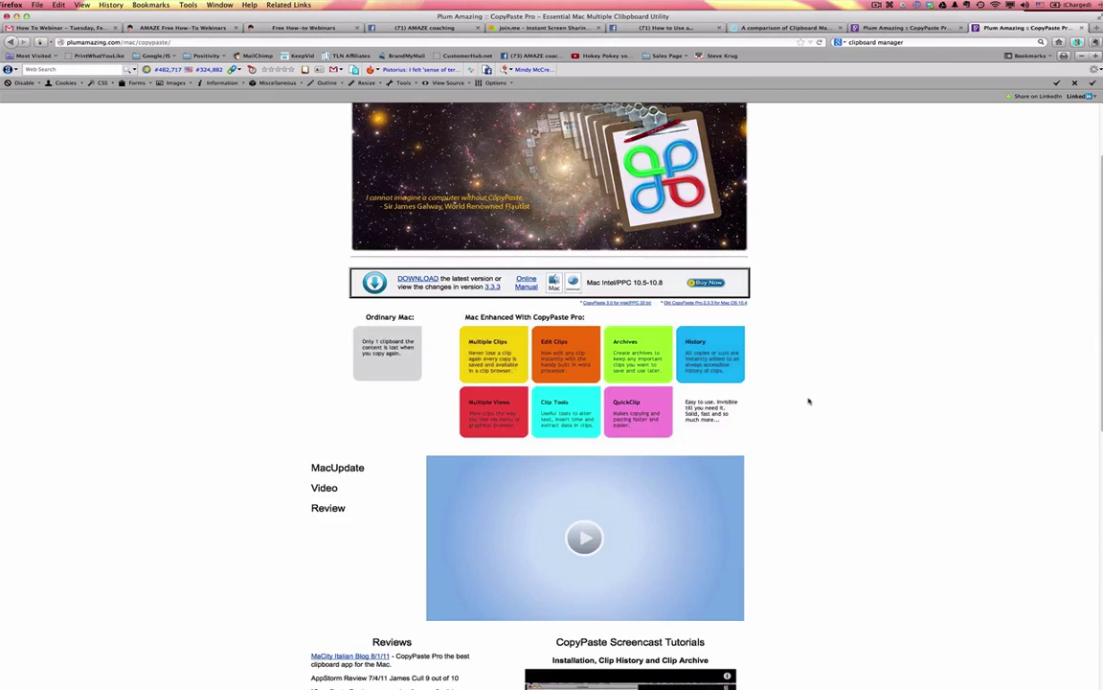
scroll(808, 401, down, 5)
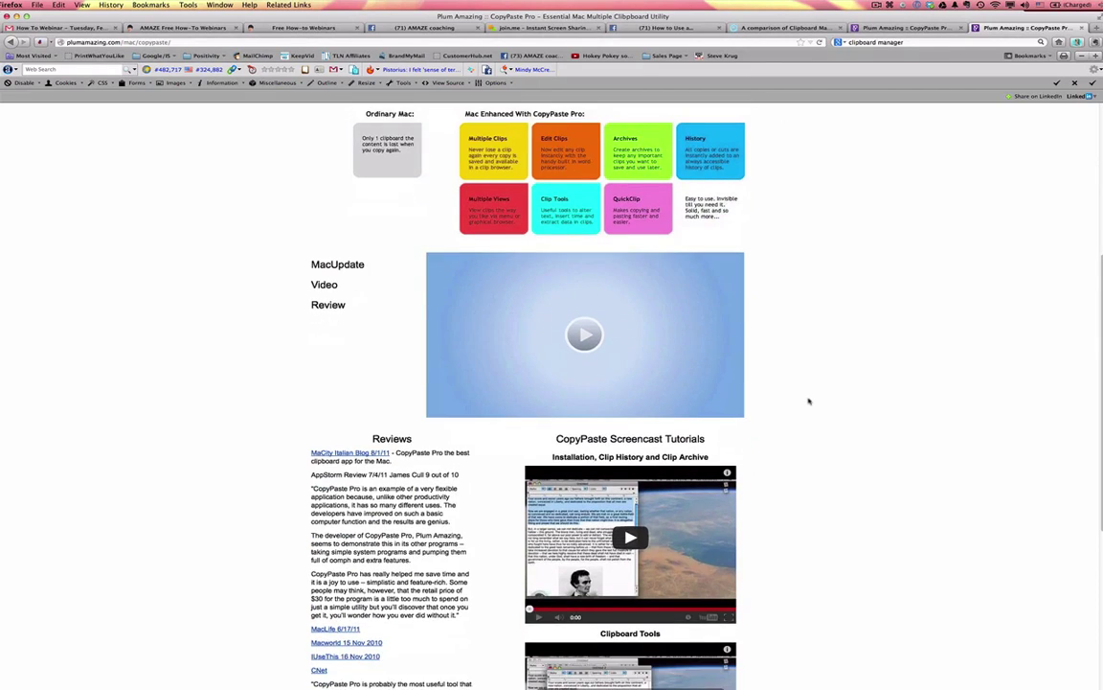
scroll(808, 402, up, 8)
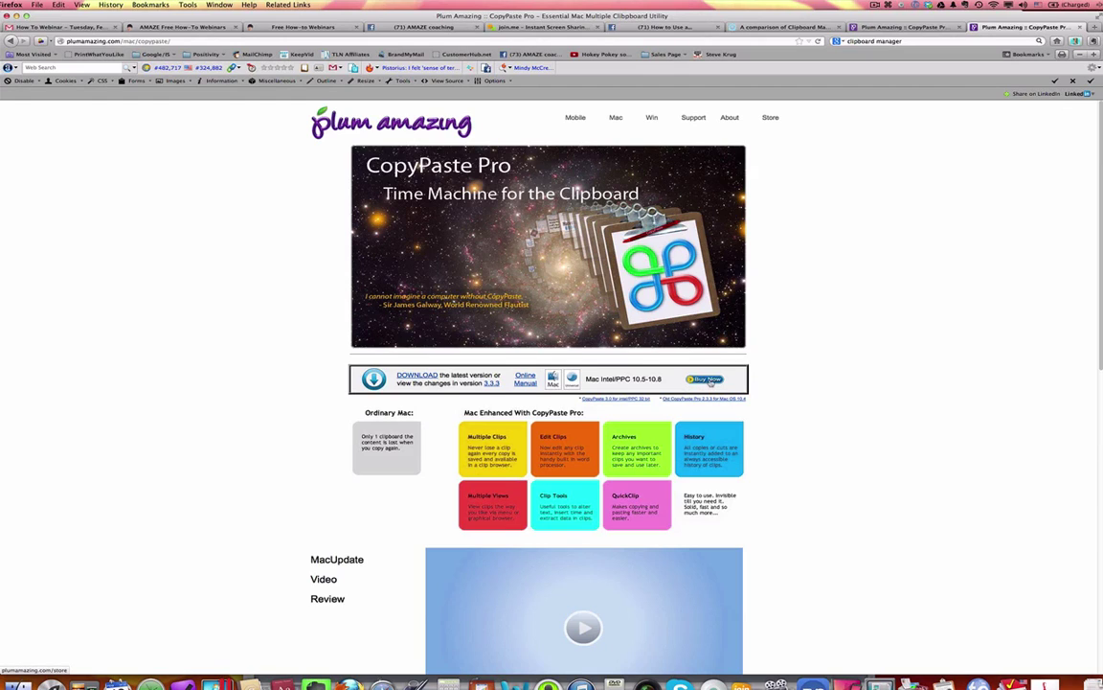
click(710, 381)
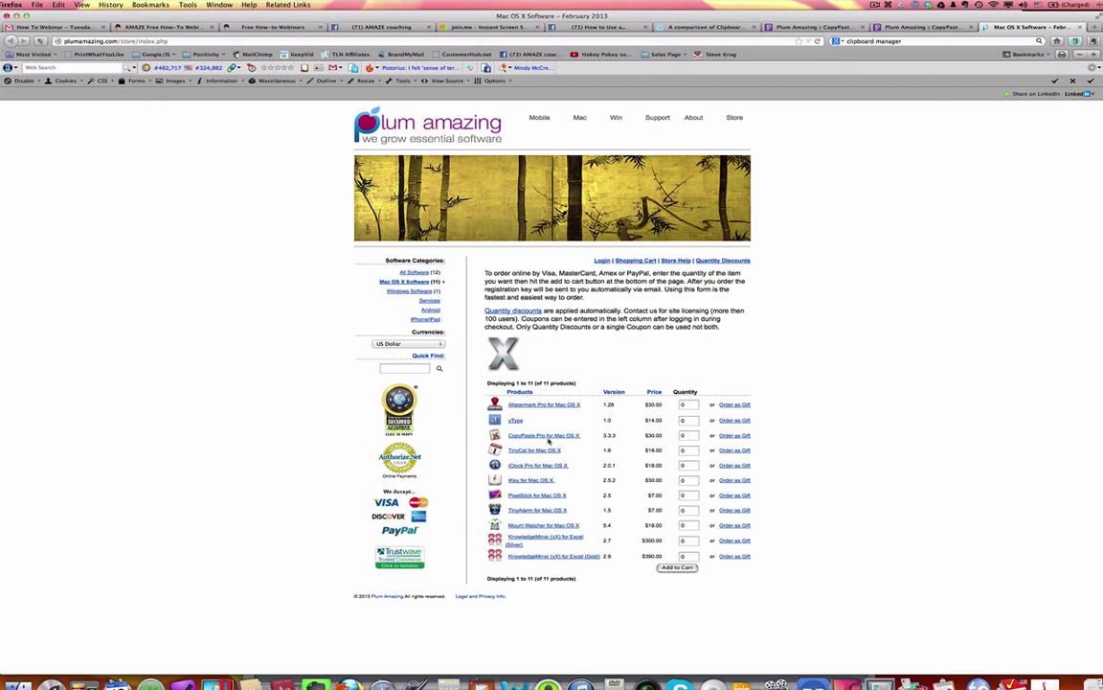
click(919, 27)
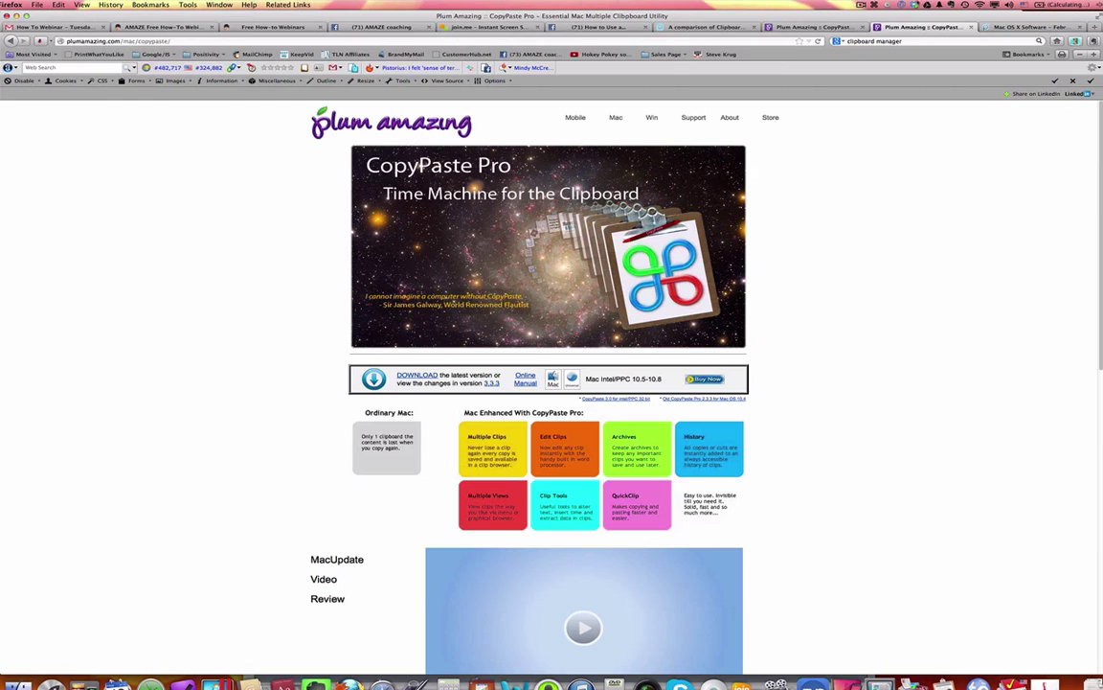
View the clip list in CopyPaste Pro's menu and try to edit the "Usually we copy something" clip from the Clip History.
click(874, 5)
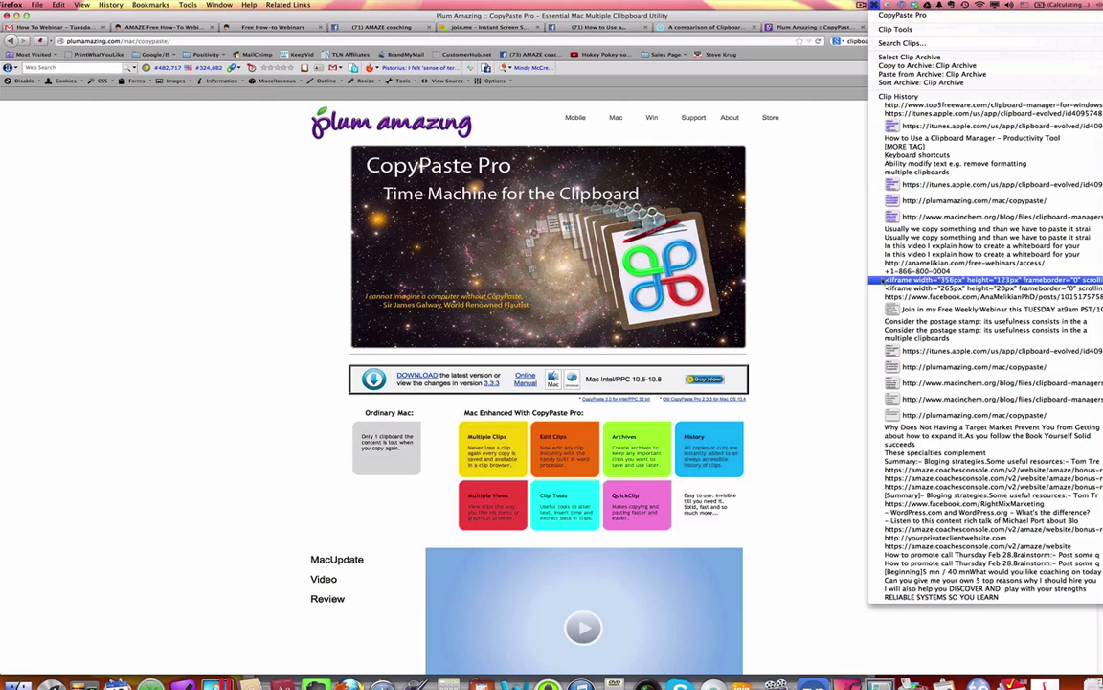
click(813, 144)
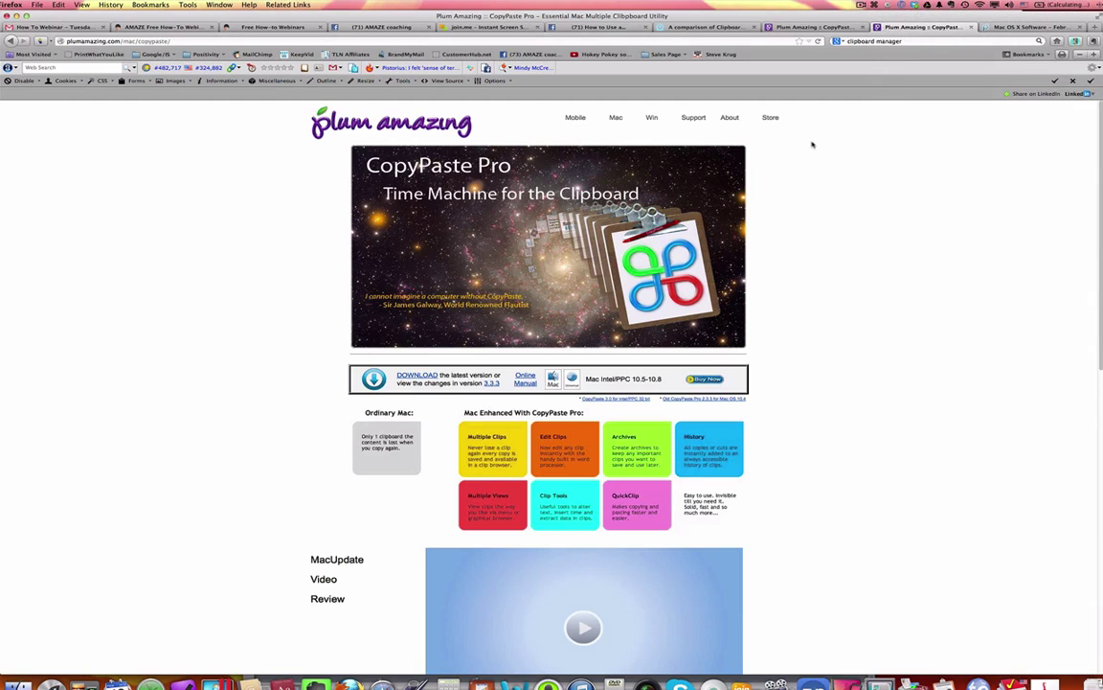
key(ctrl+super+v)
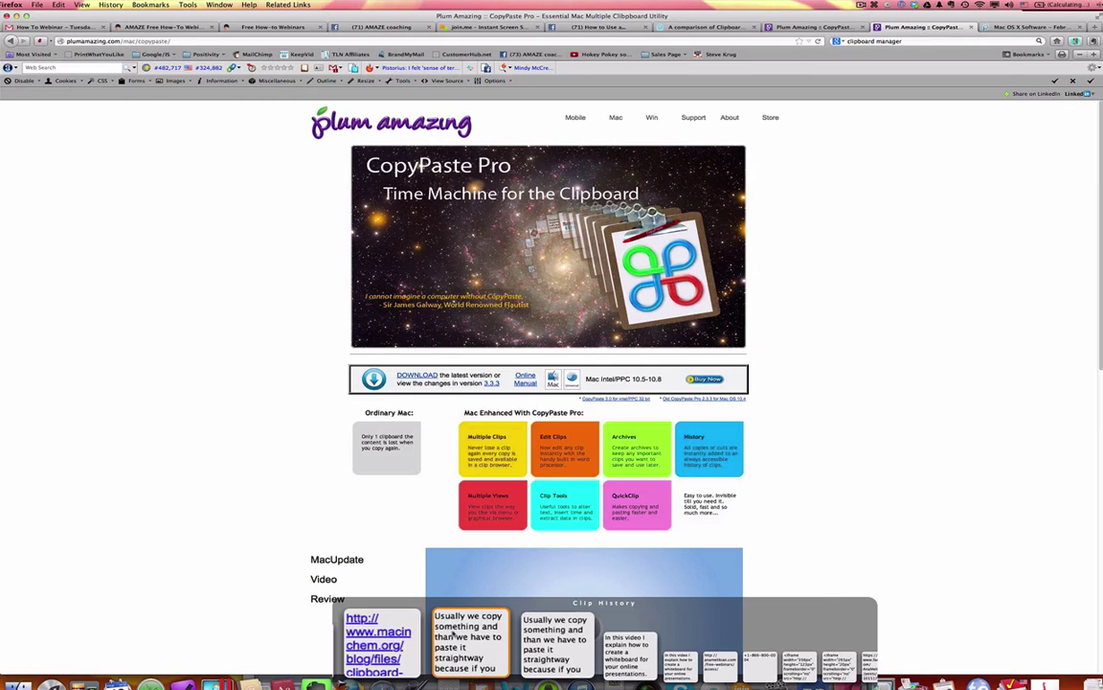
right_click(453, 636)
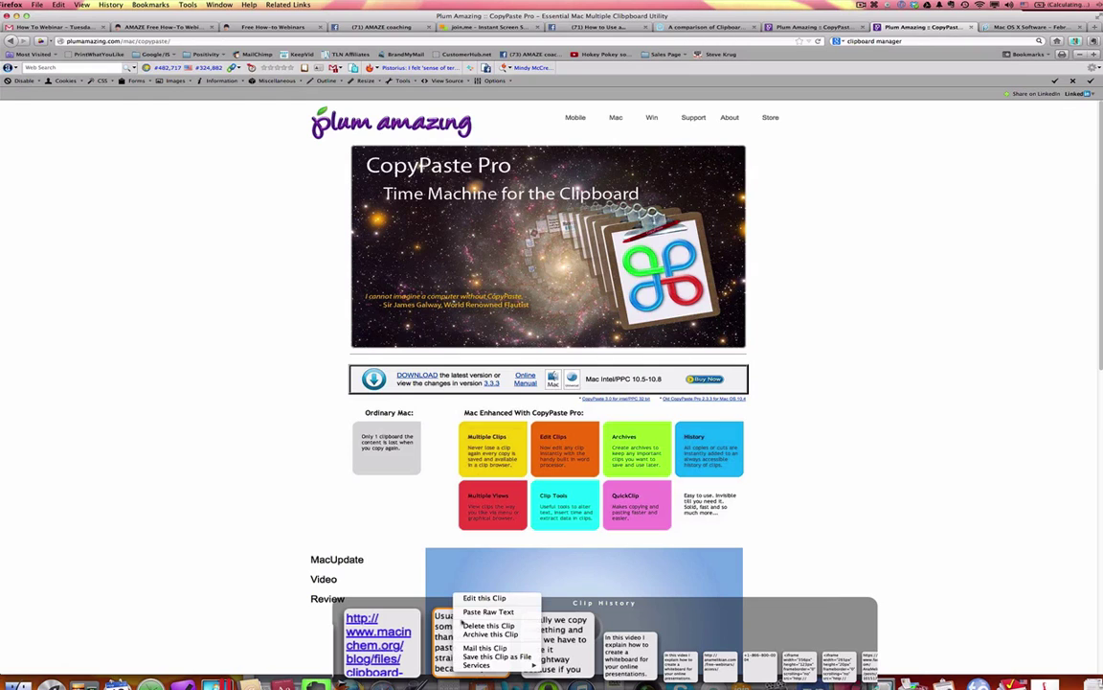
click(476, 602)
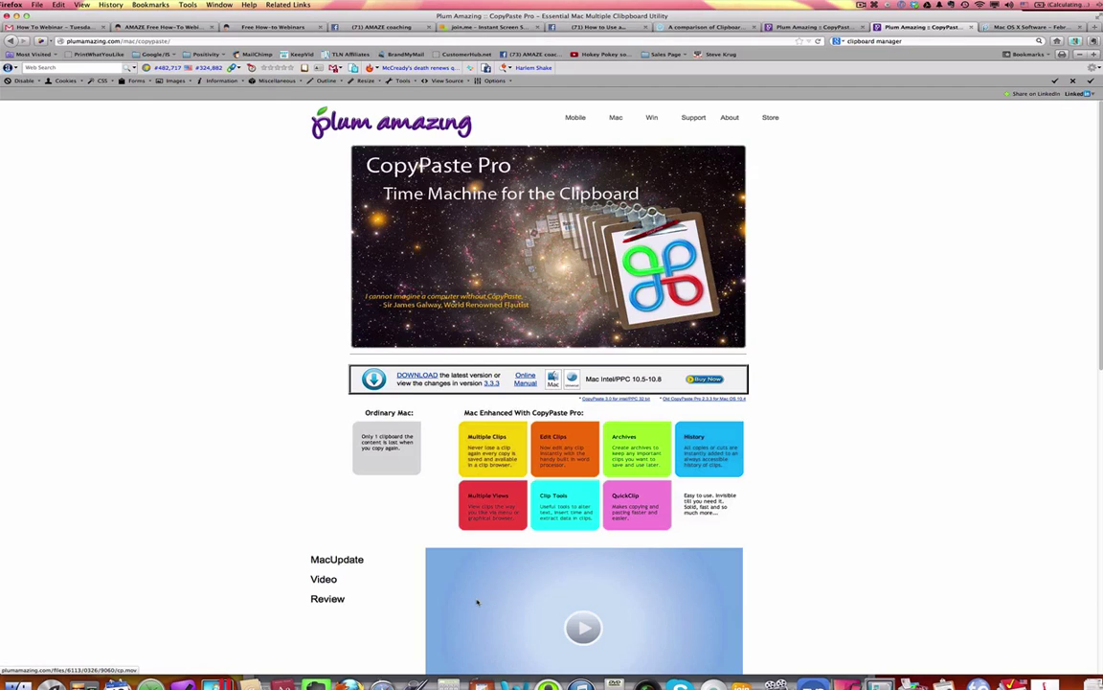
Reopen the Clip History and show the available actions for the "Keyboard shortcuts" clip.
key(super+shift+v)
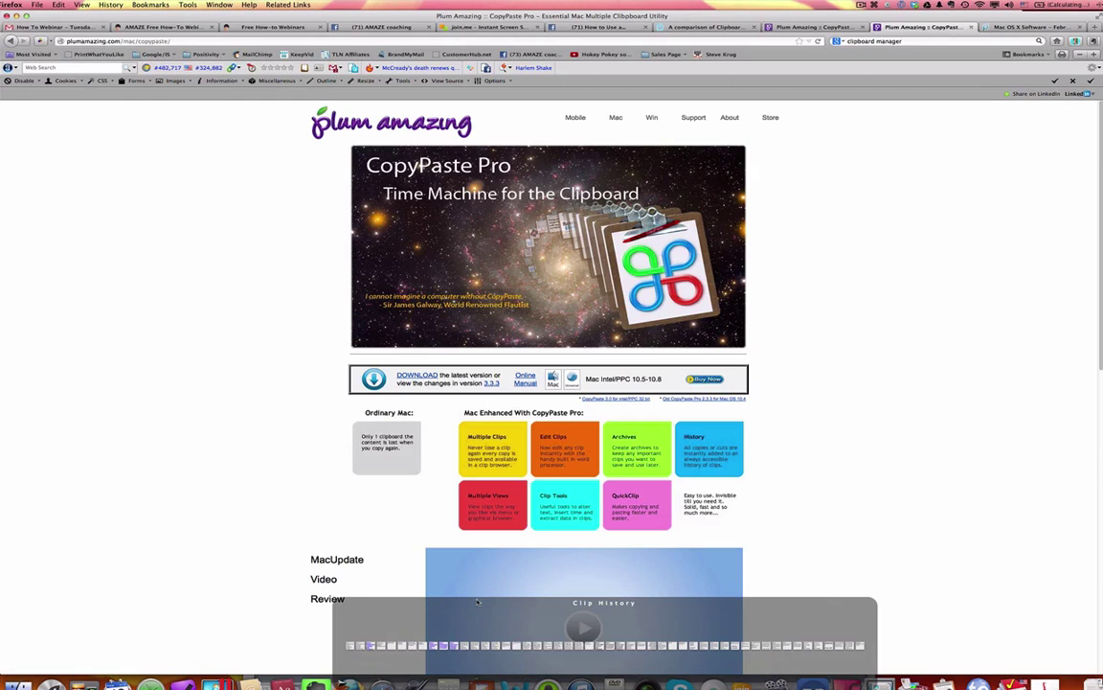
key(Right)
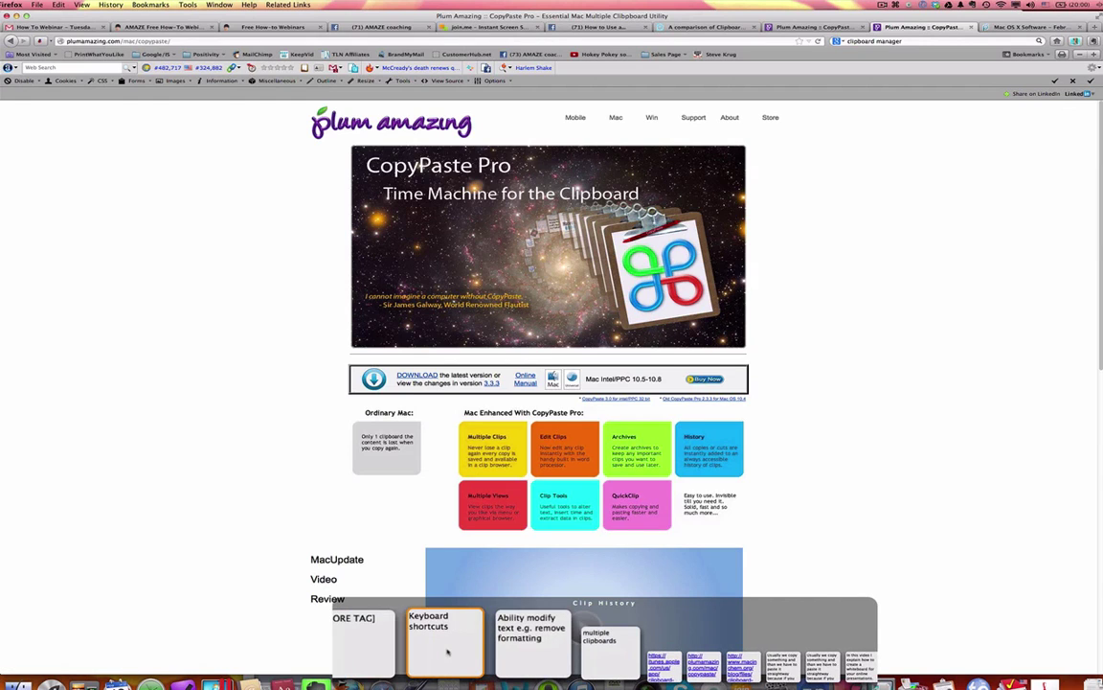
right_click(446, 651)
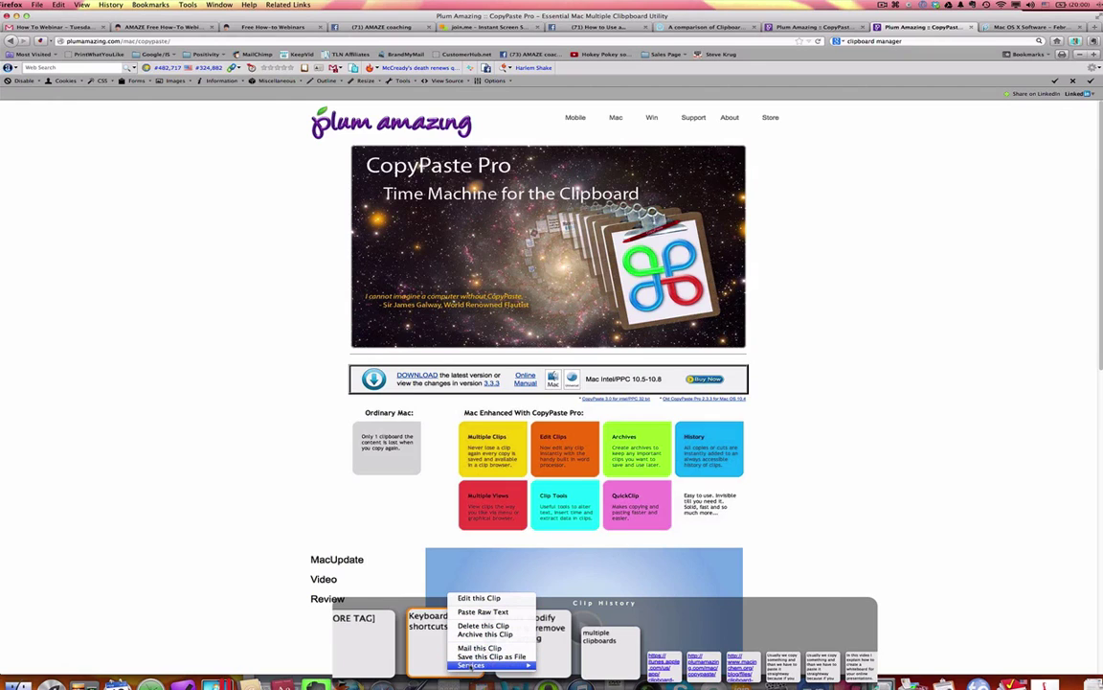
mouse_move(474, 665)
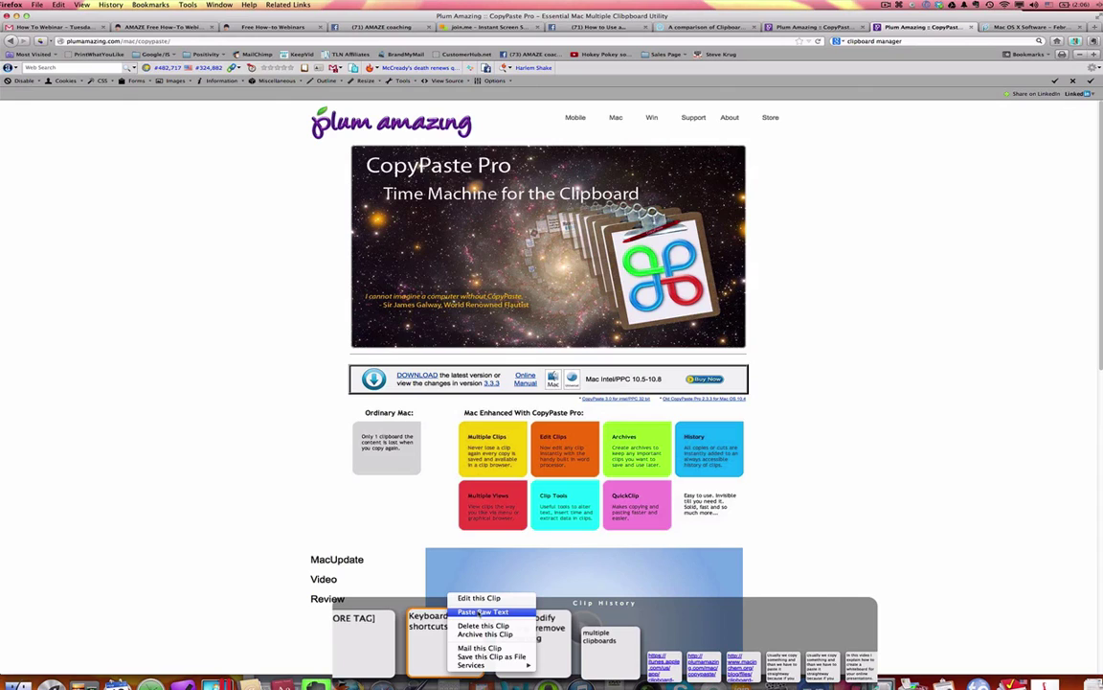
Try to paste the "Keyboard shortcuts" clip as raw text, and view the Clip Browser's opening shortcut options in CopyPaste Pro's preferences.
click(489, 612)
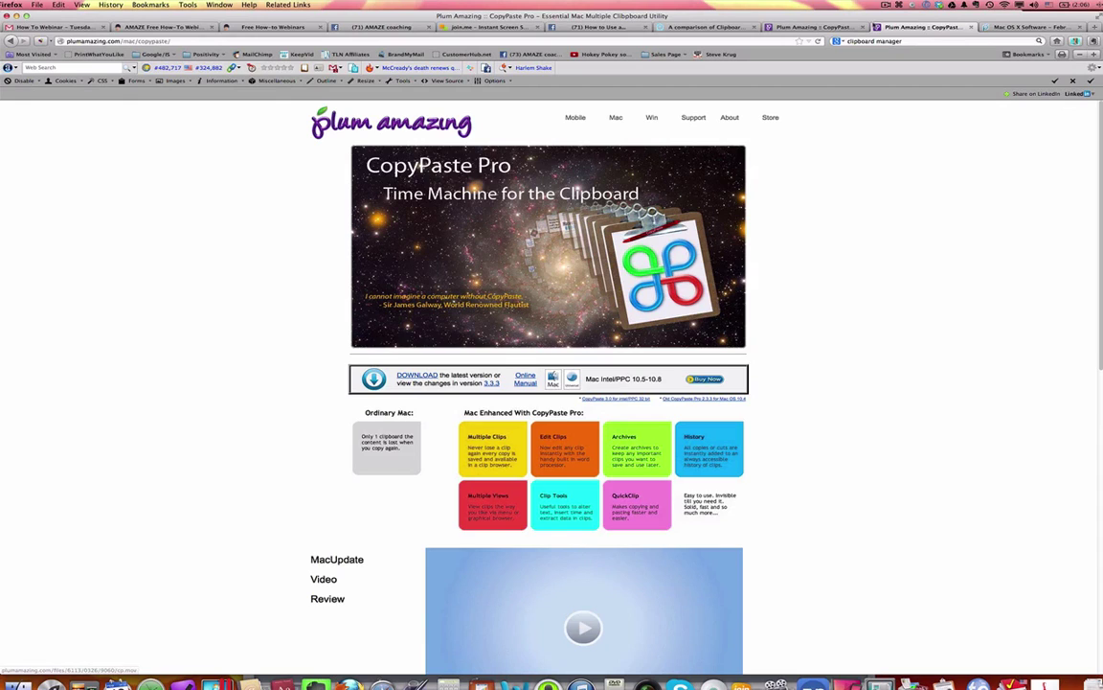
click(901, 5)
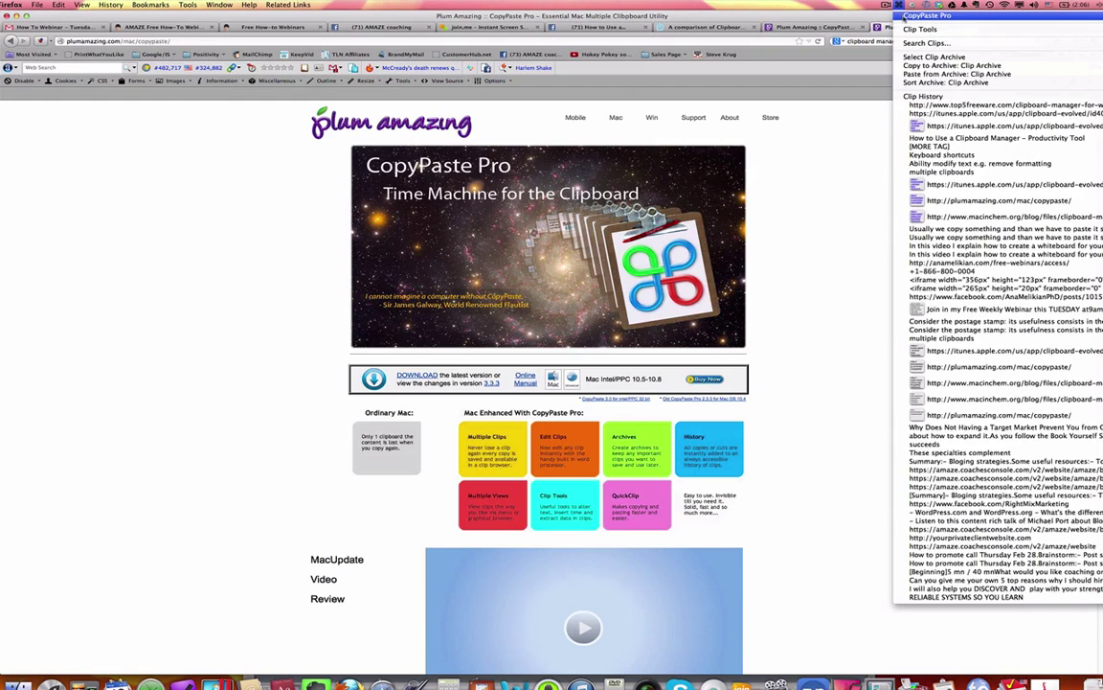
mouse_move(920, 15)
click(809, 30)
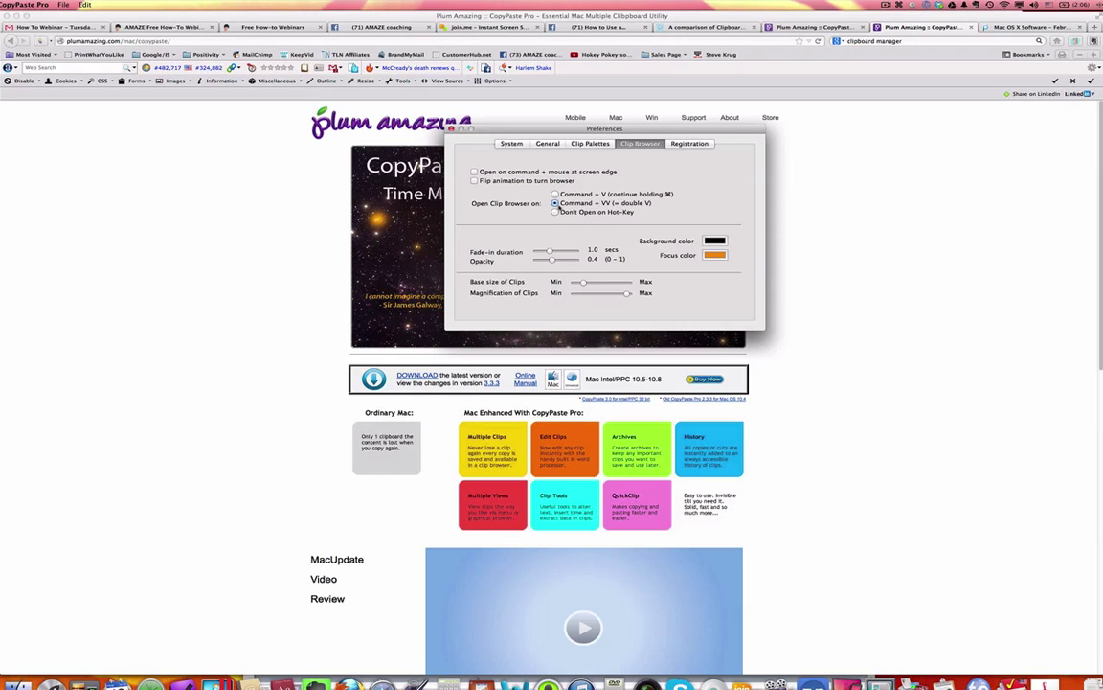
mouse_move(591, 210)
Switch to the Word document and paste the macinchem.org clipboard managers comparison link below the existing text, followed by a new line.
key(super+Tab)
key(super+Tab)
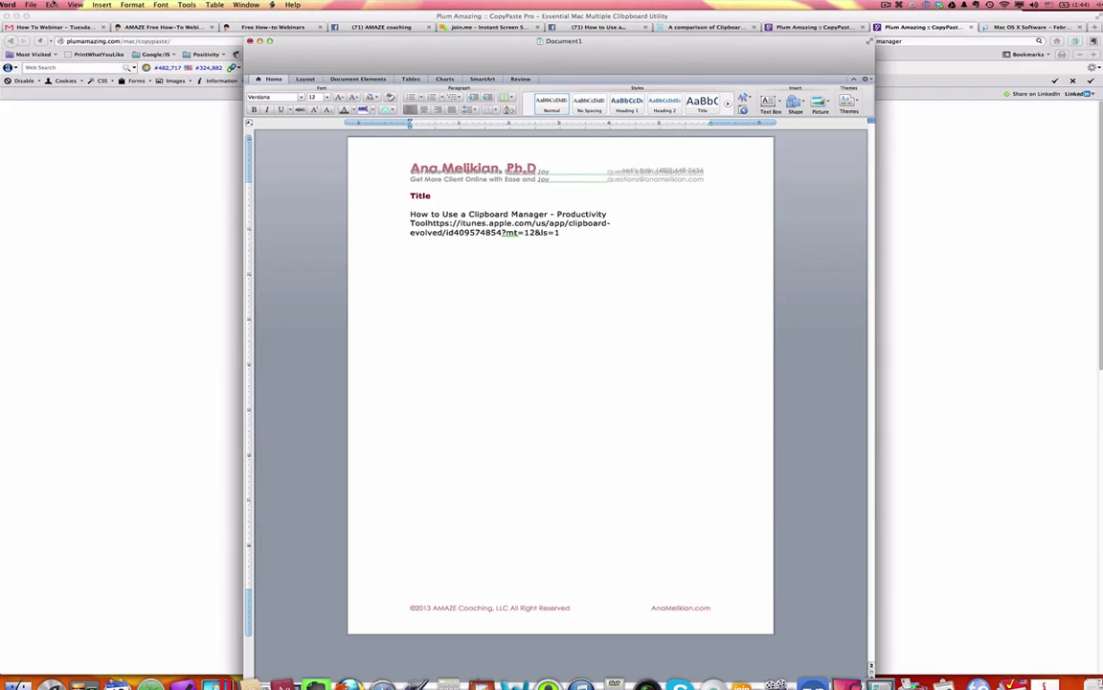
click(53, 4)
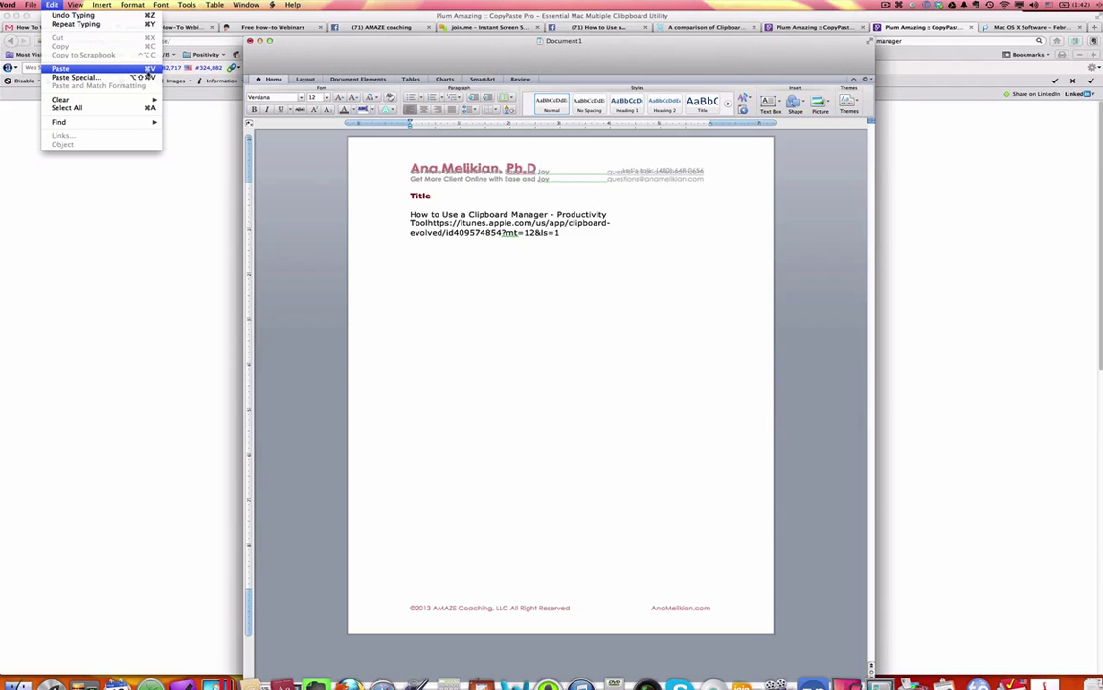
click(150, 73)
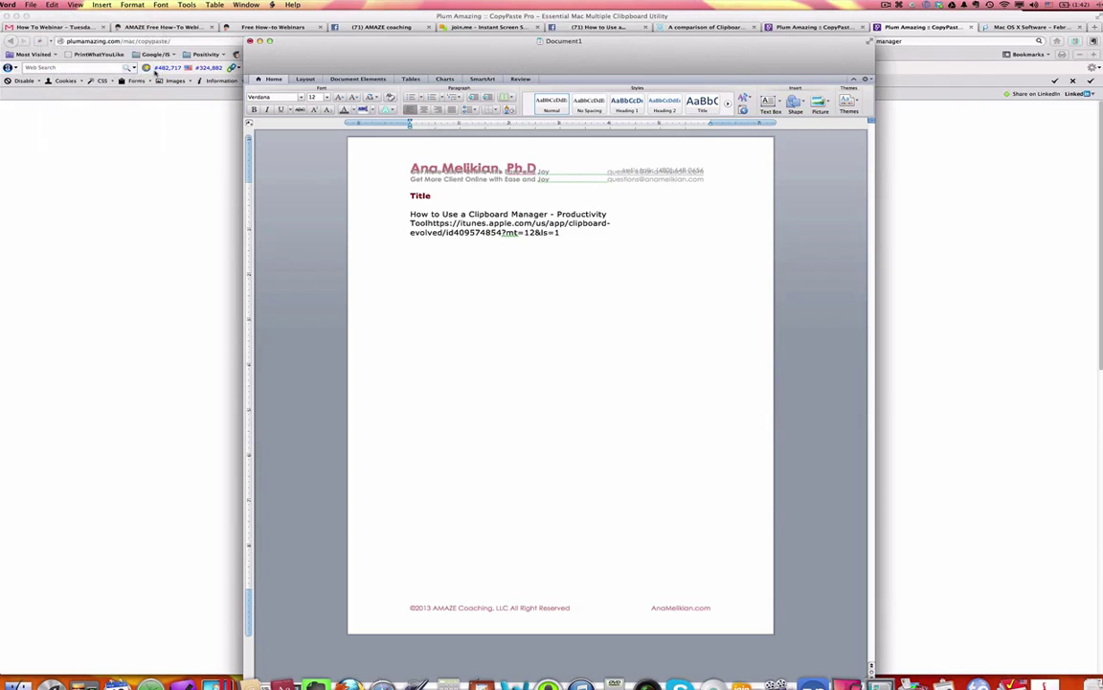
key(Return)
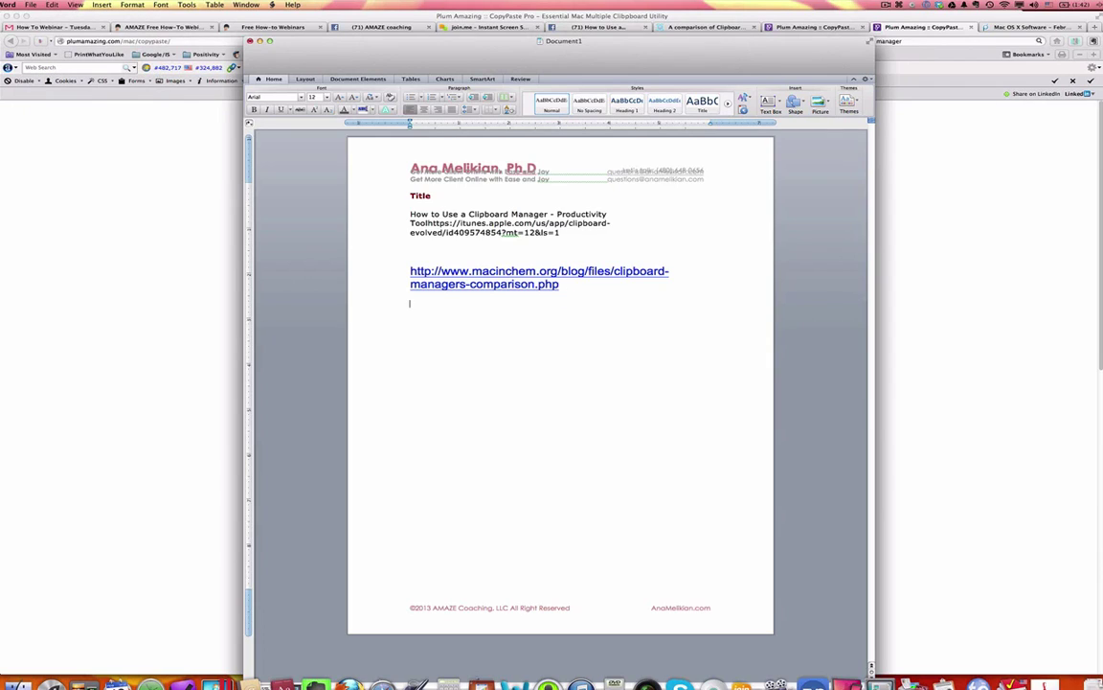
Copy the "Title" heading of the Word document to the clipboard.
double_click(413, 196)
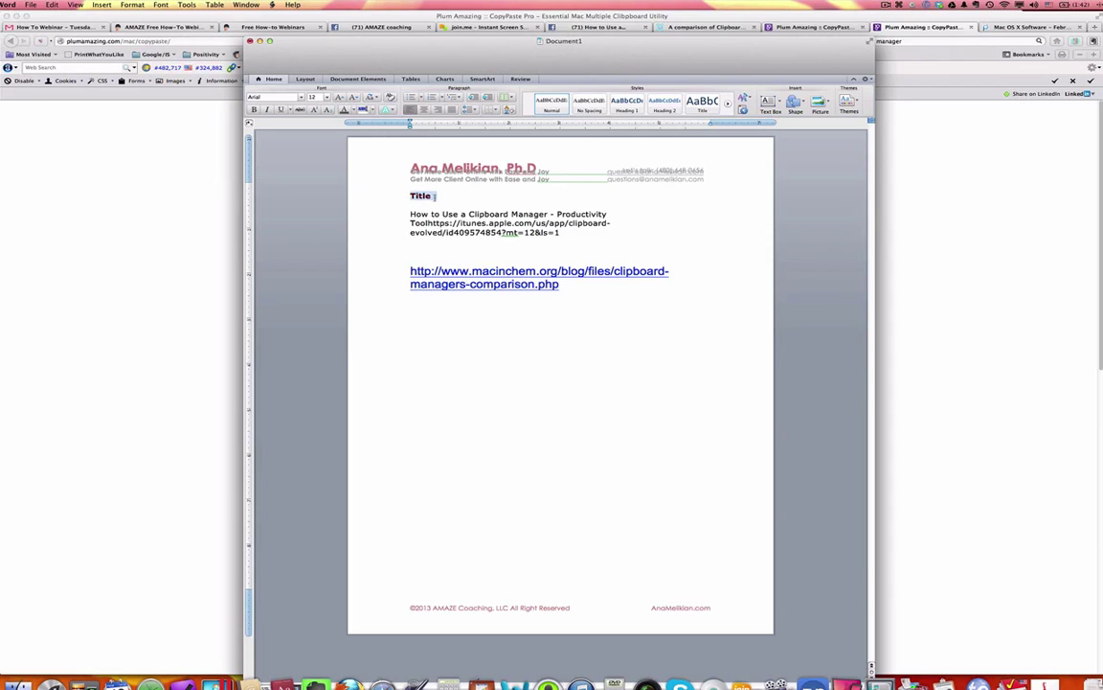
click(50, 5)
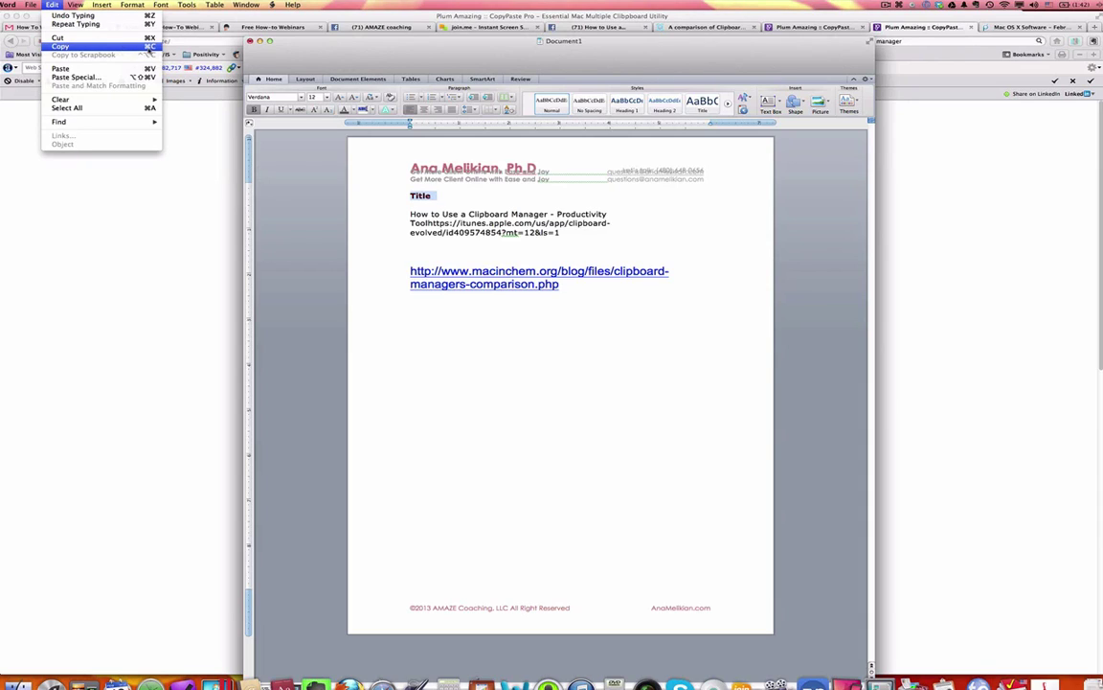
click(148, 47)
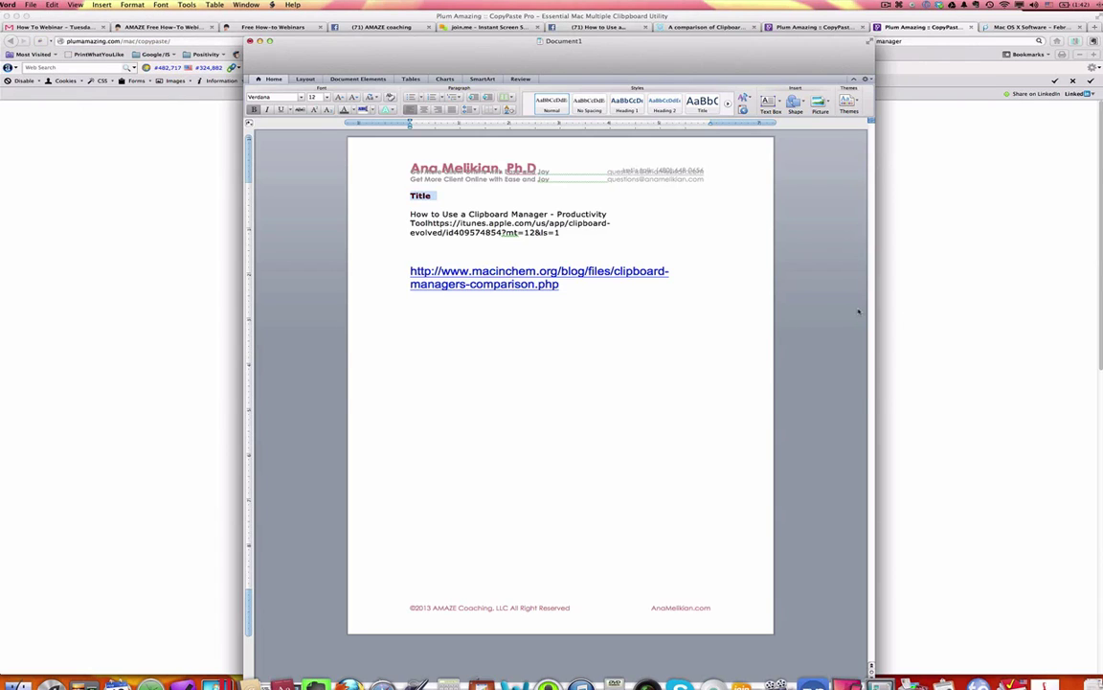
Switch to CopyPaste Pro, review the Clip Browser's opening shortcut in its preferences, and return to the Word document.
key(super+Tab)
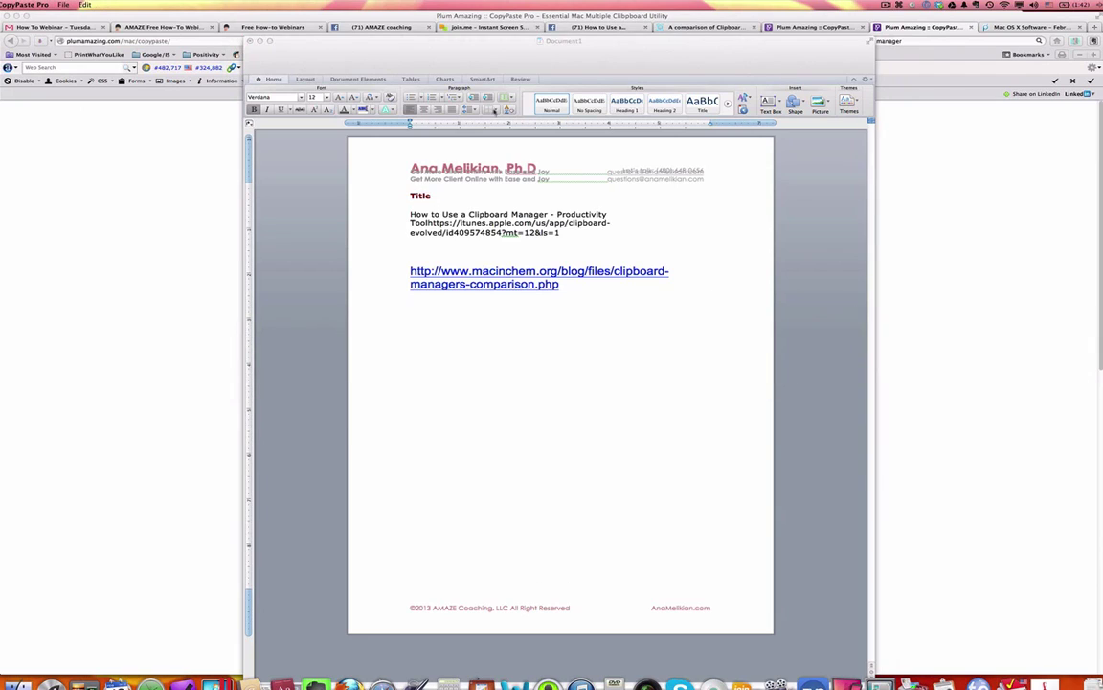
click(899, 5)
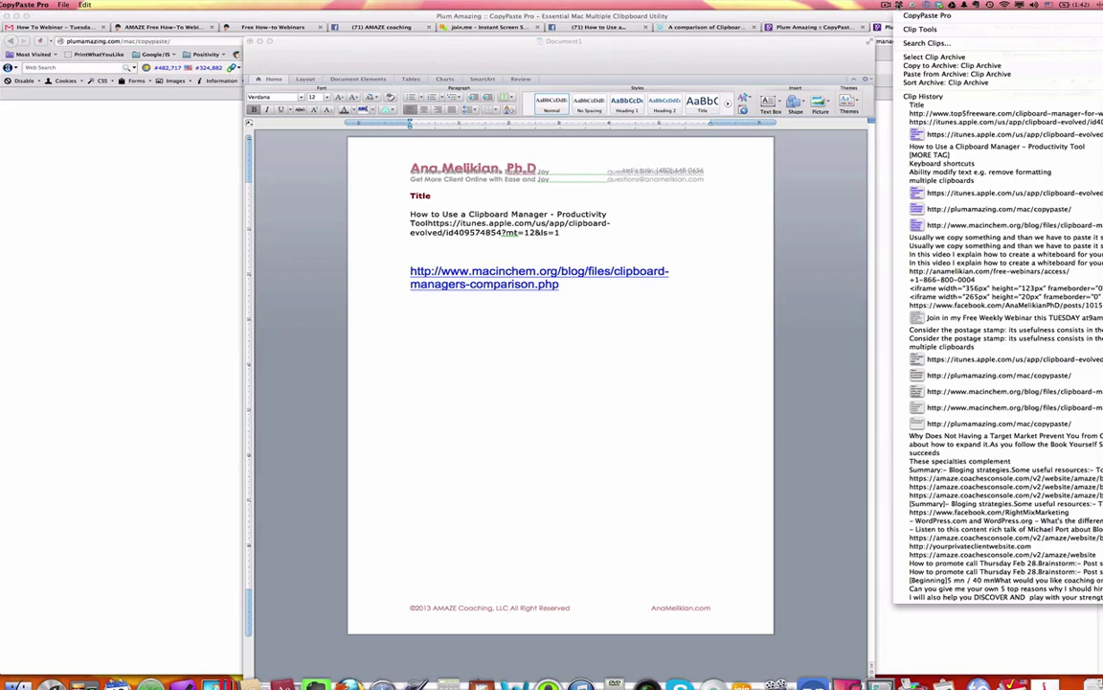
mouse_move(920, 16)
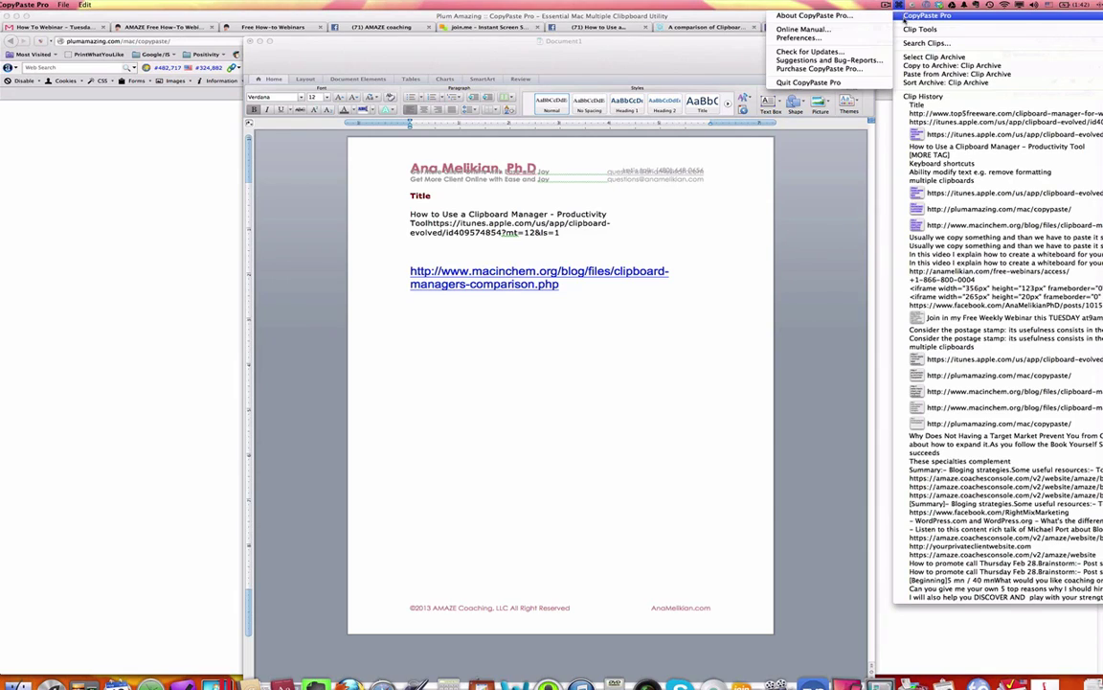
click(848, 38)
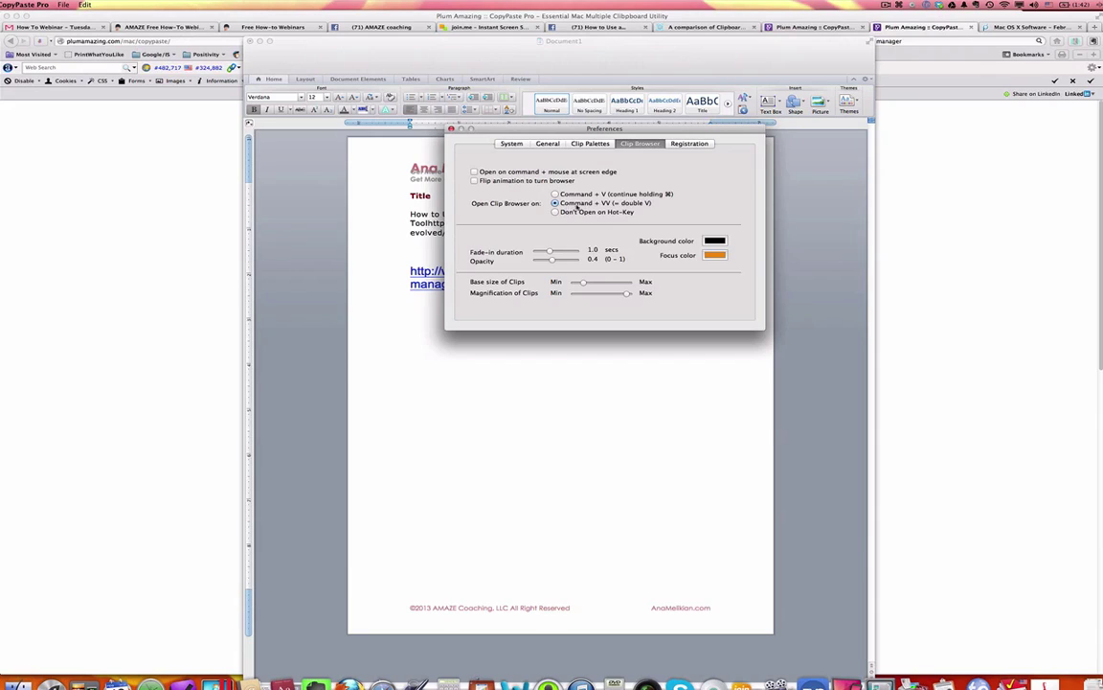
click(645, 389)
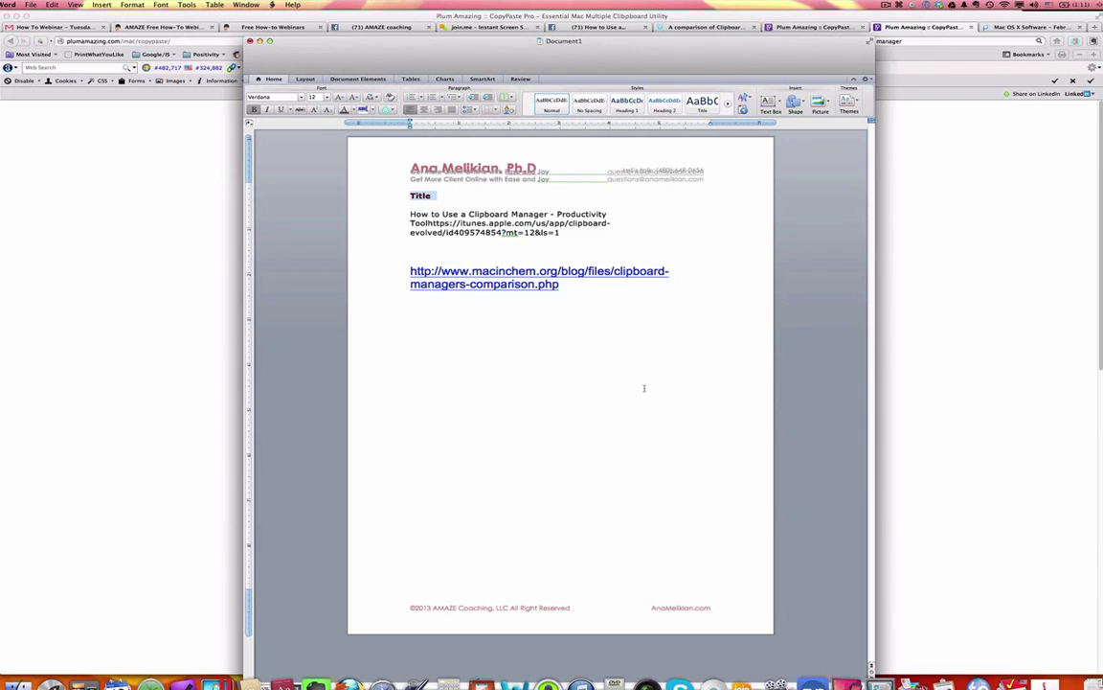
Paste the formatted iTunes link clip from the Clip History over the "Title" heading, and undo the replacement.
key(super+v)
key(super+v)
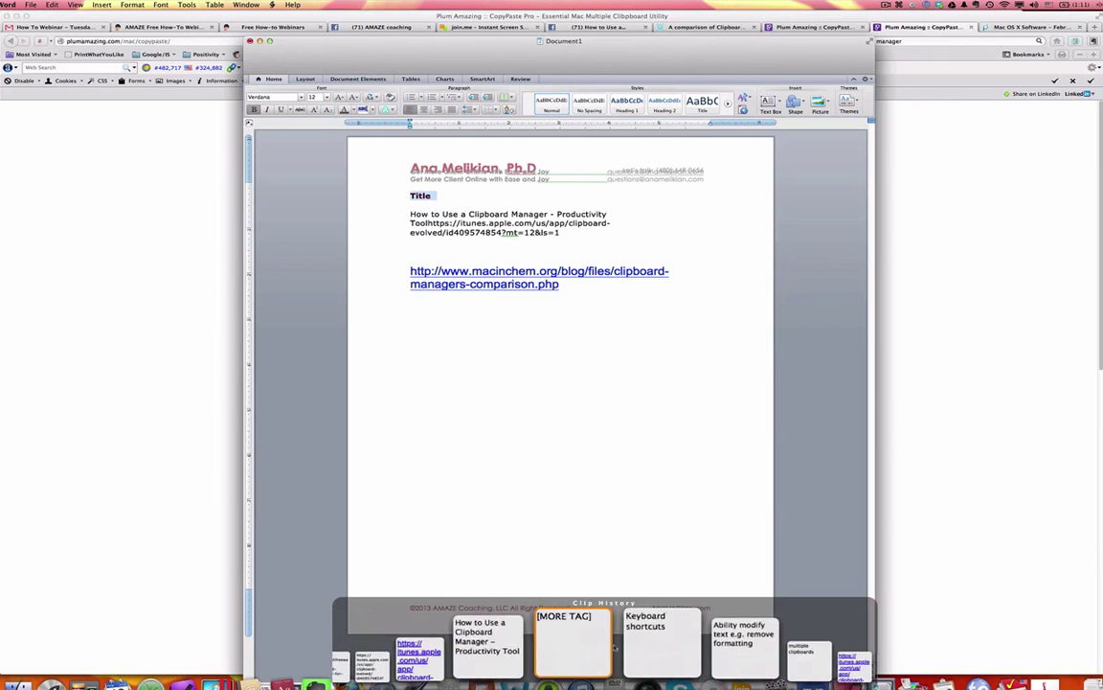
click(509, 648)
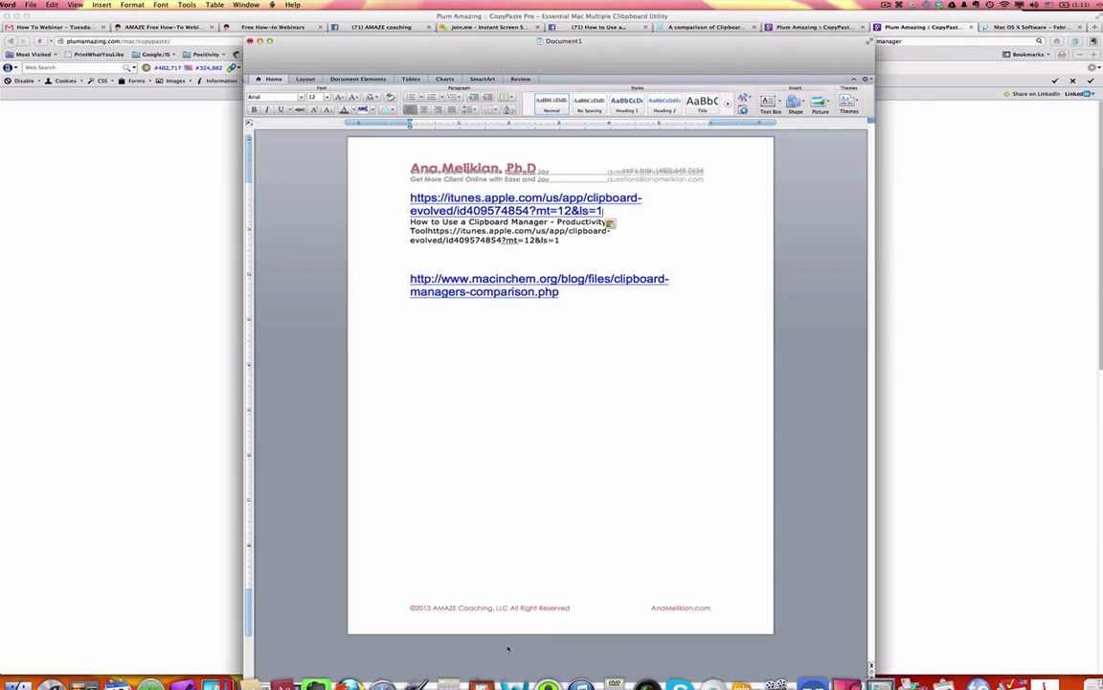
key(Return)
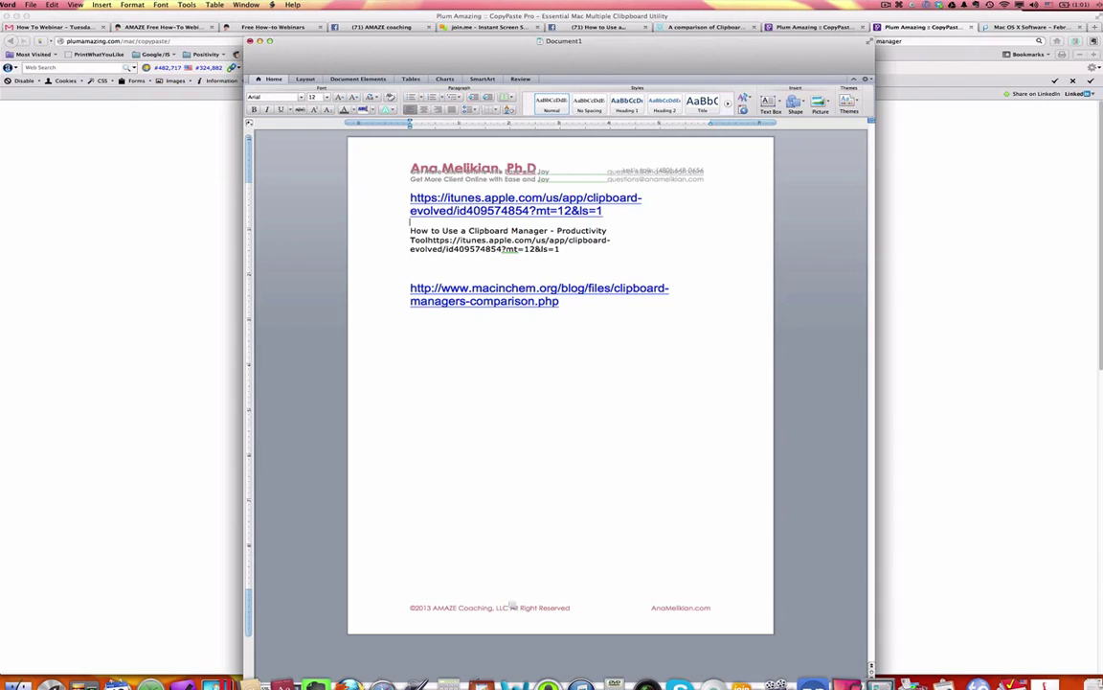
key(BackSpace)
key(super+z)
key(super+z)
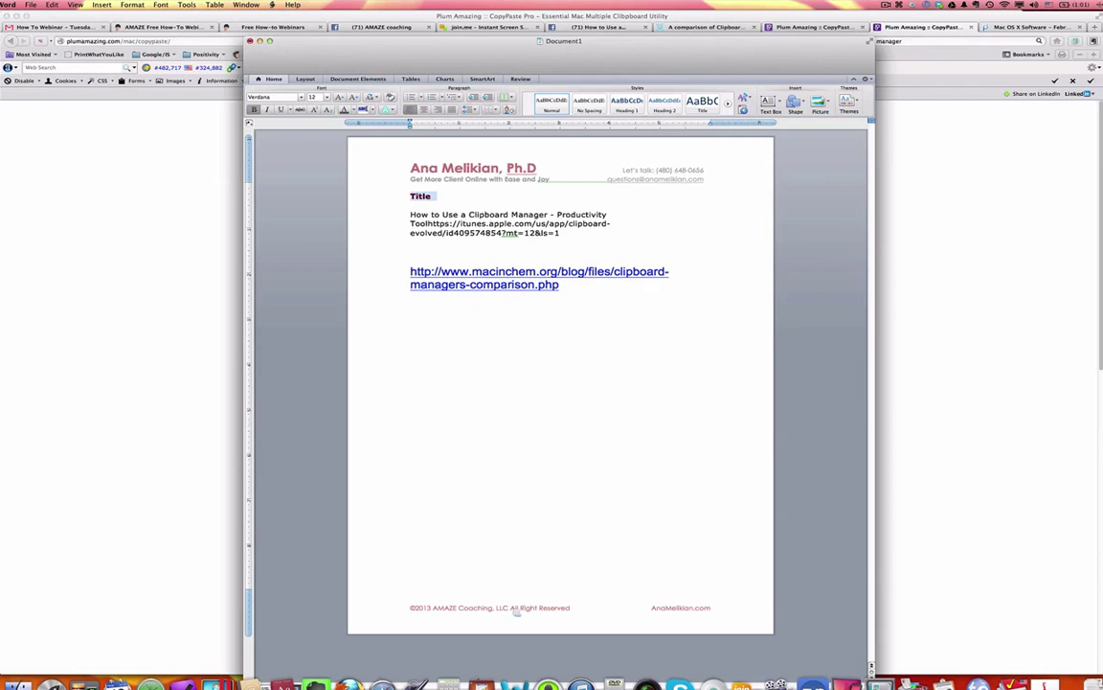
Replace the "Title" heading with the top5freeware.com clip pasted as raw text from the Clip History, and start a new line.
key(super+shift+v)
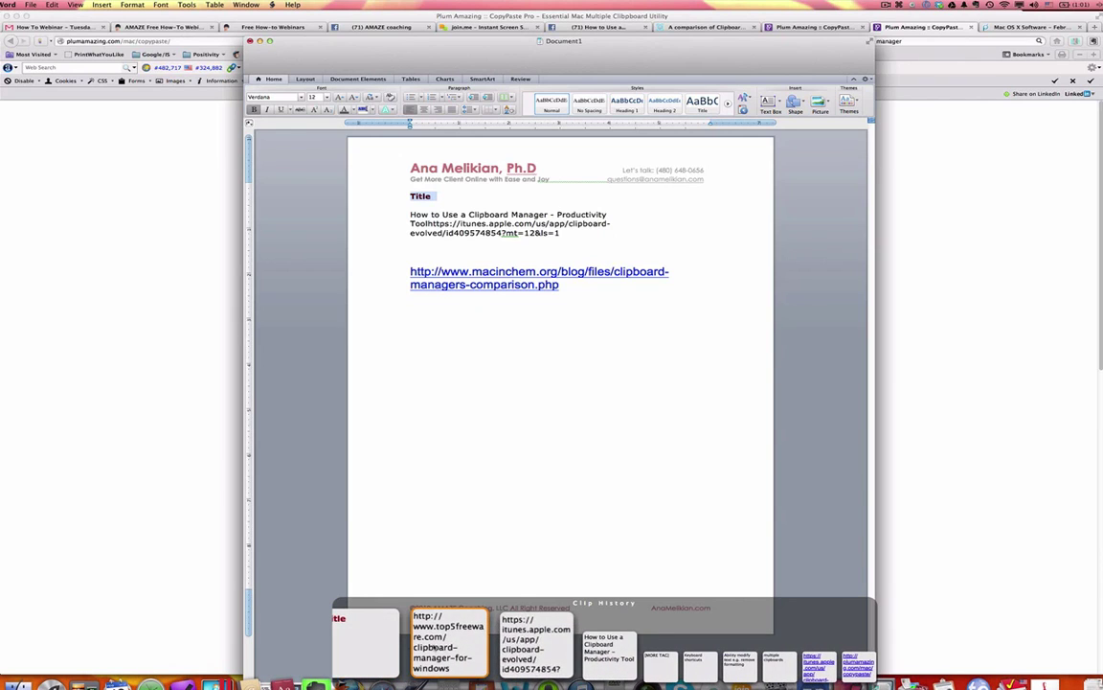
right_click(433, 647)
click(446, 615)
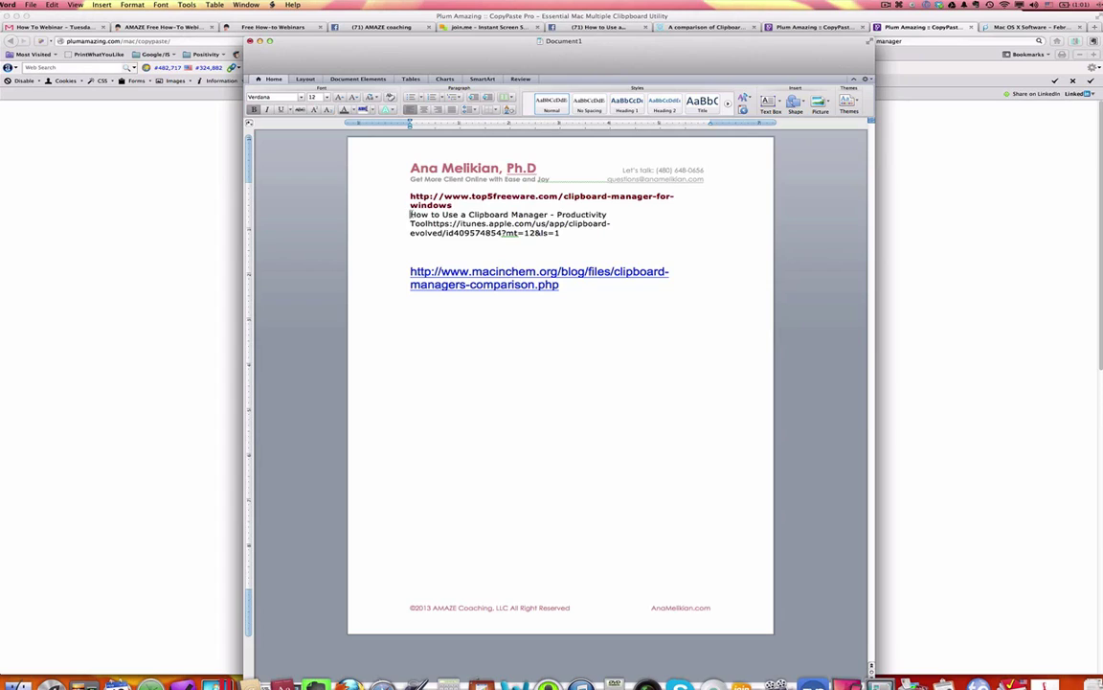
key(Return)
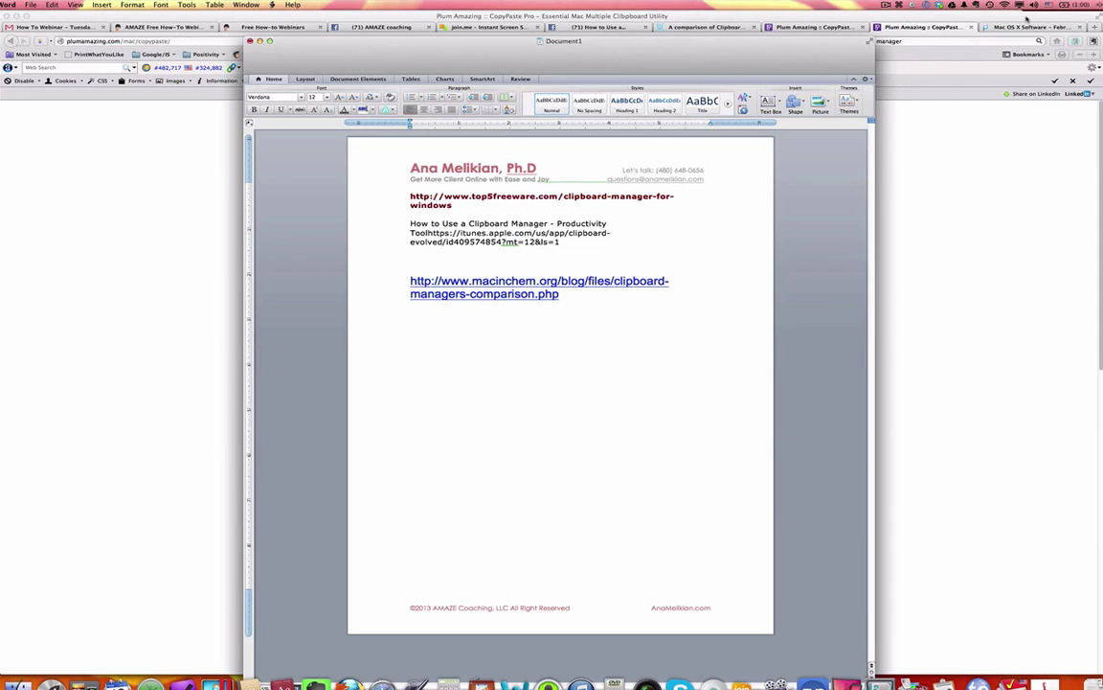
Switch to Firefox, search the web for "clipboard manager", and limit the results to the past year.
click(1013, 29)
click(1013, 29)
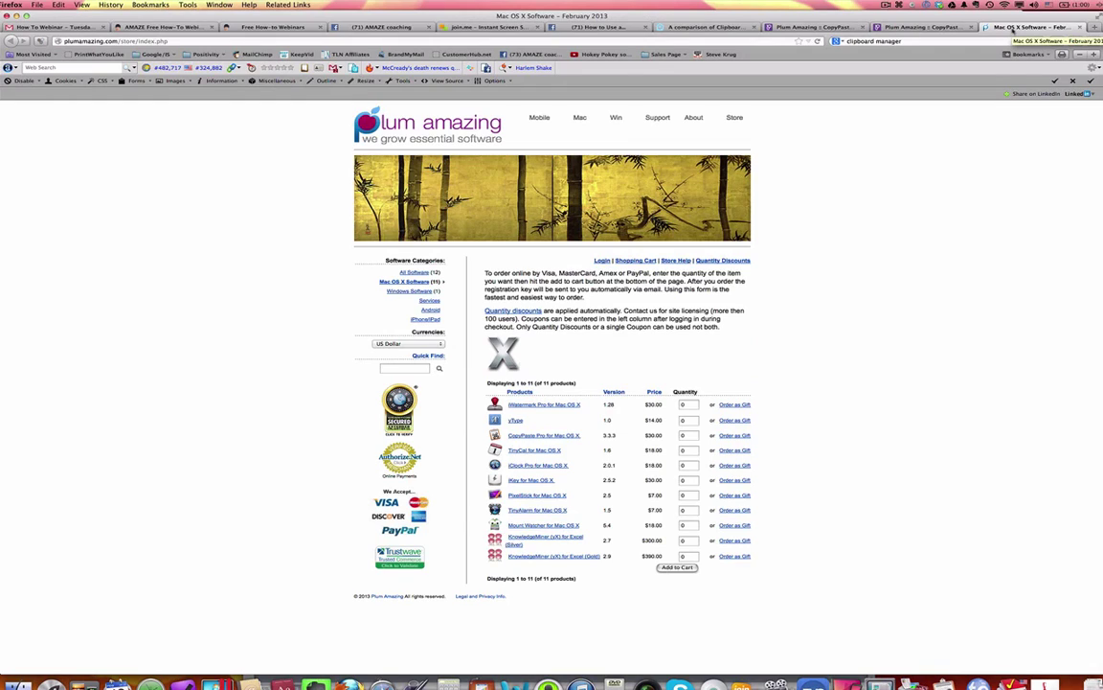
click(909, 42)
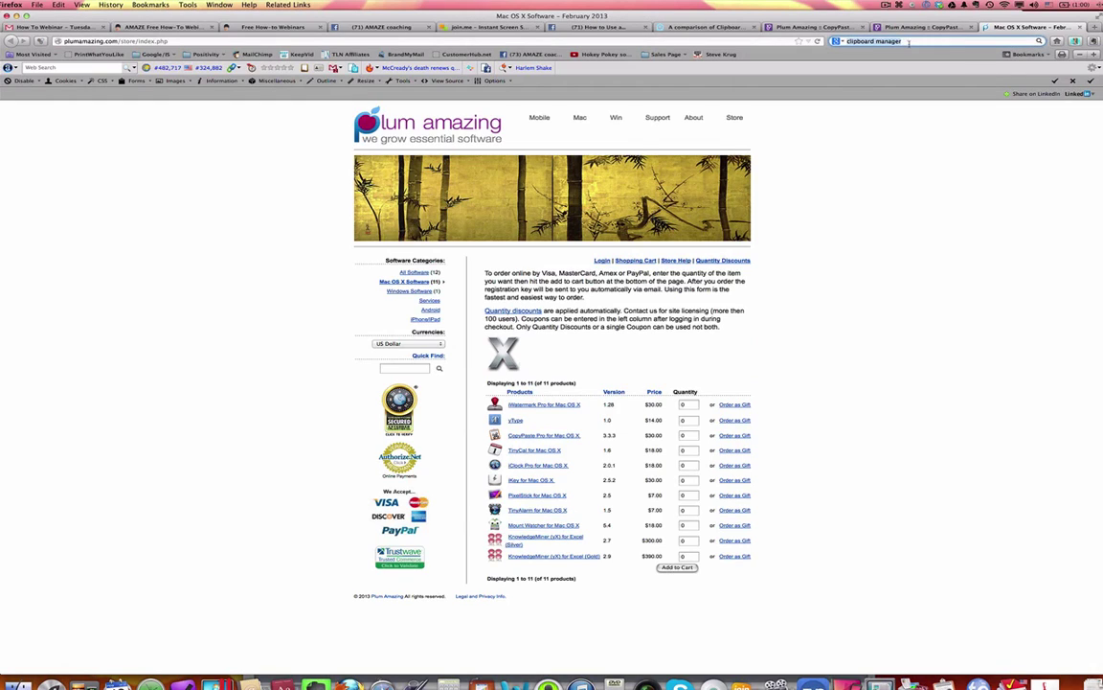
key(Return)
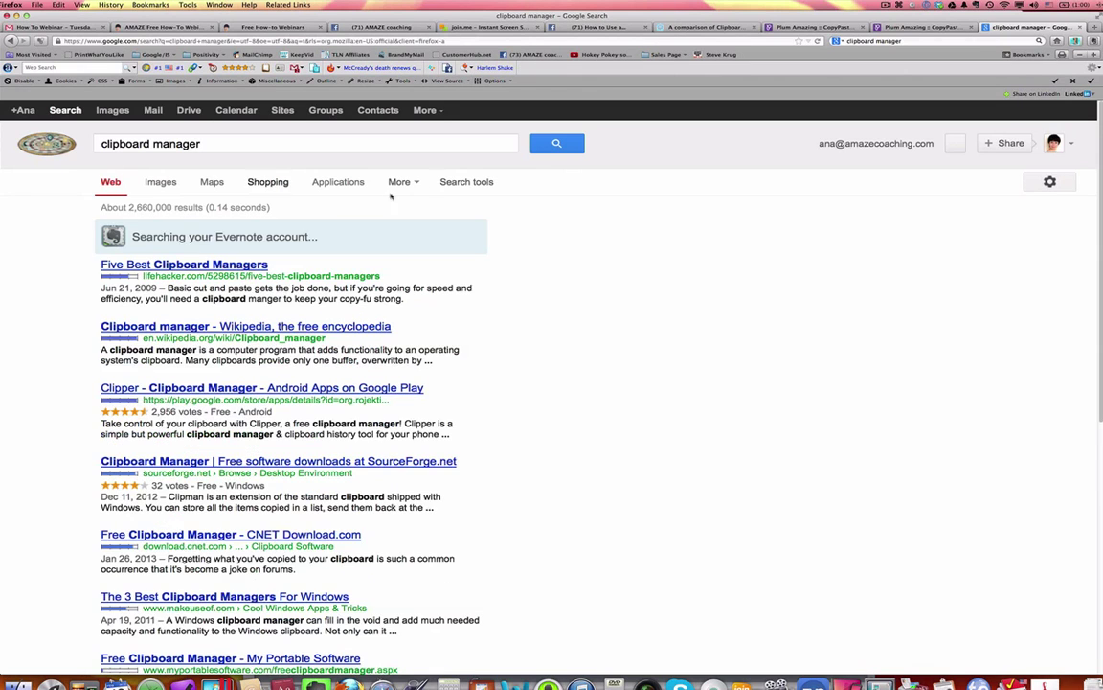
click(460, 183)
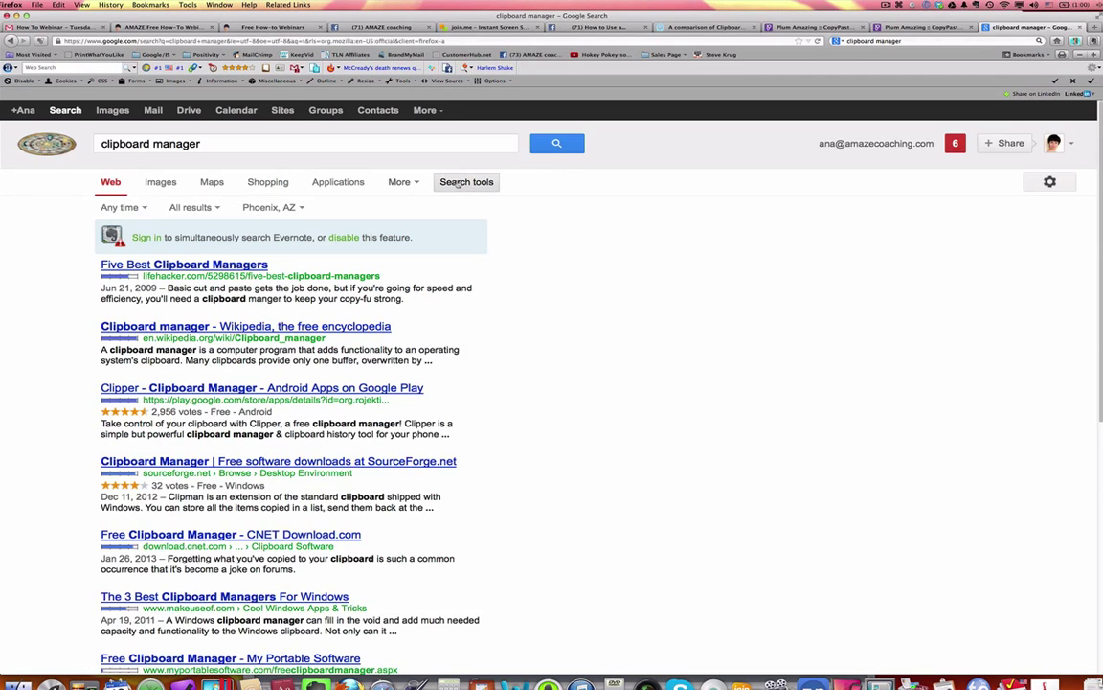
click(142, 207)
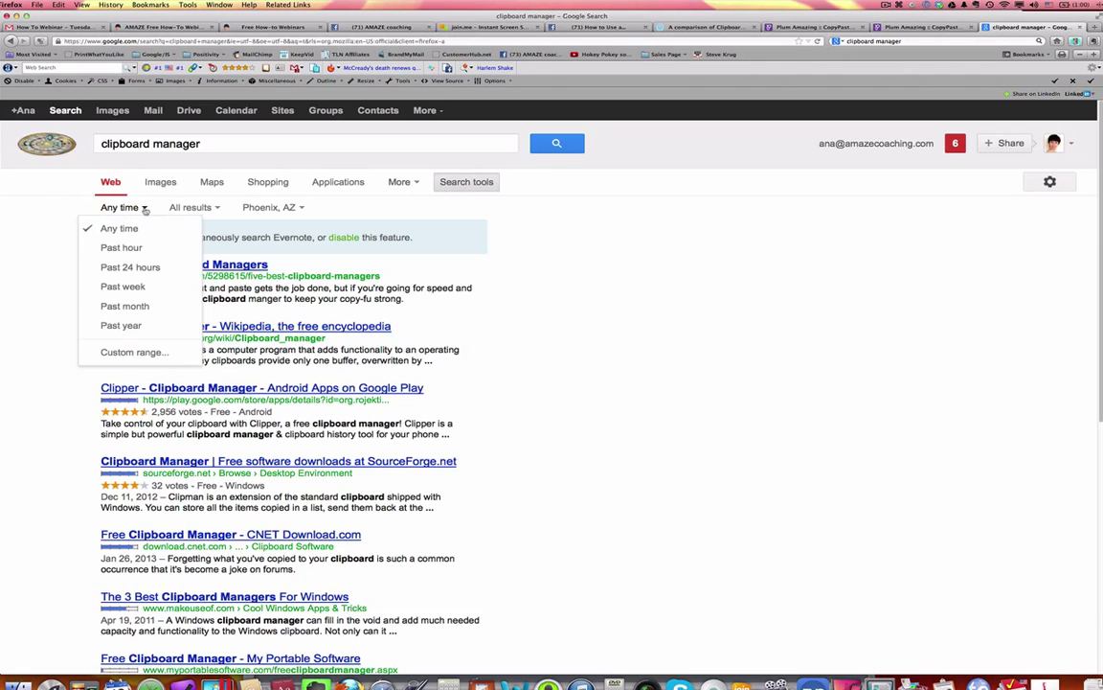
click(122, 327)
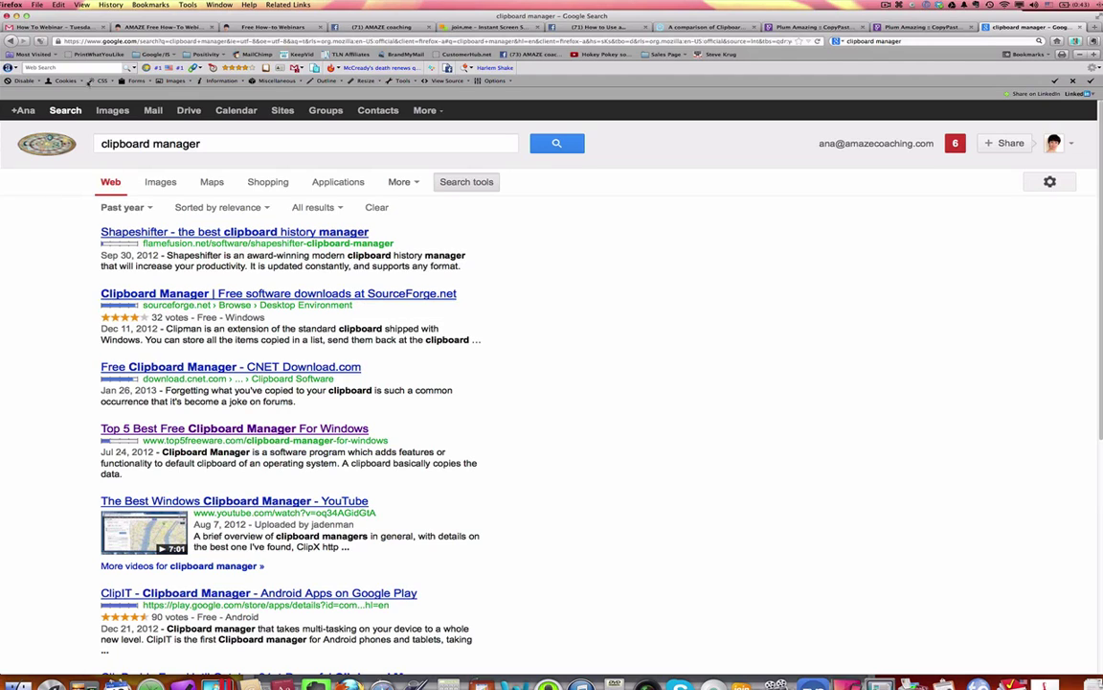
Open the Free How-to Webinars page and examine its description and sign-up form.
click(249, 27)
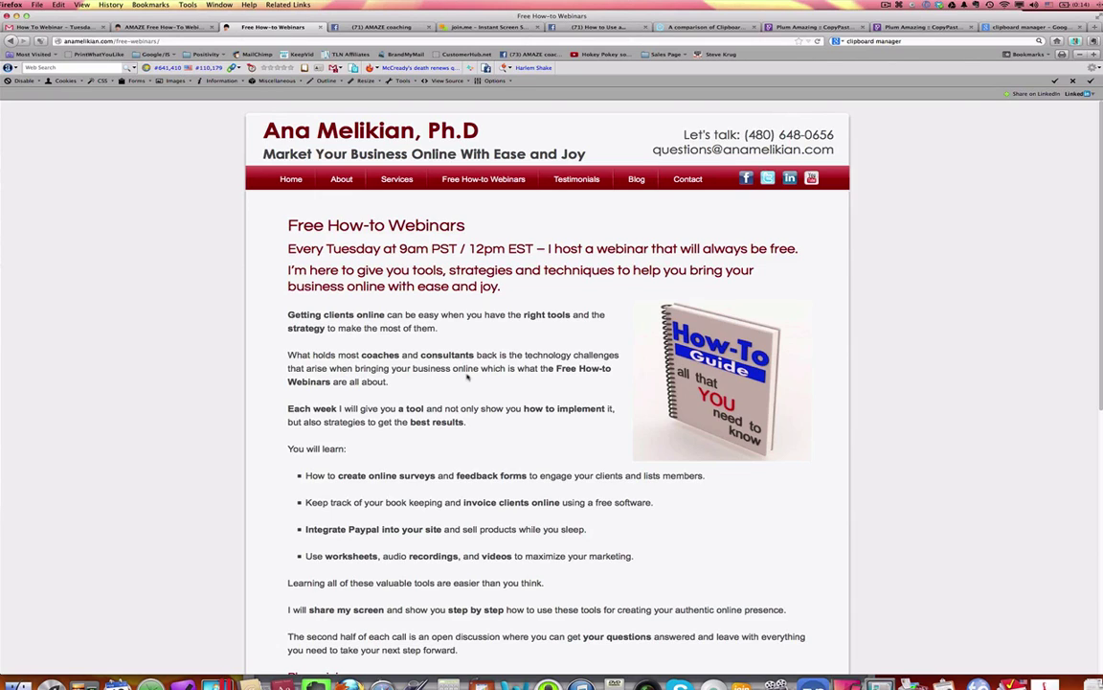
scroll(468, 376, down, 2)
scroll(467, 376, down, 5)
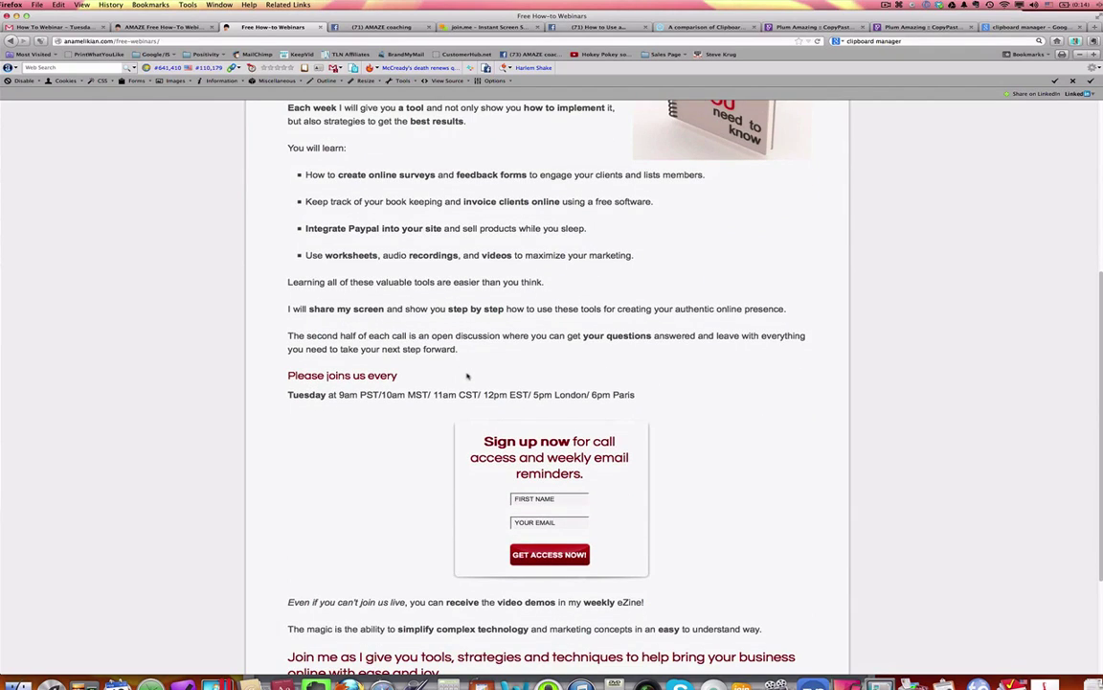